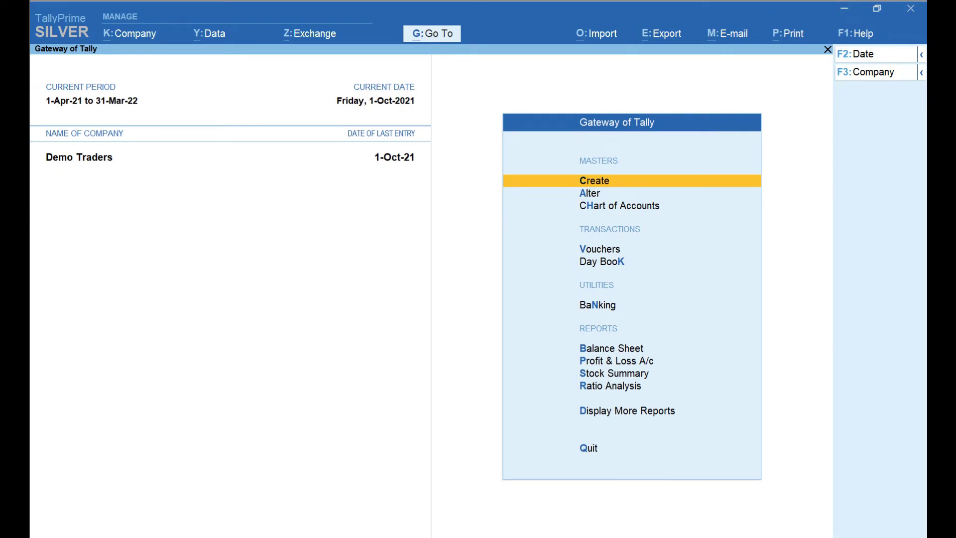
- Open the employee's record for alteration, keep the Primary group and joining date, and set Define salary details to Yes
key("Return")
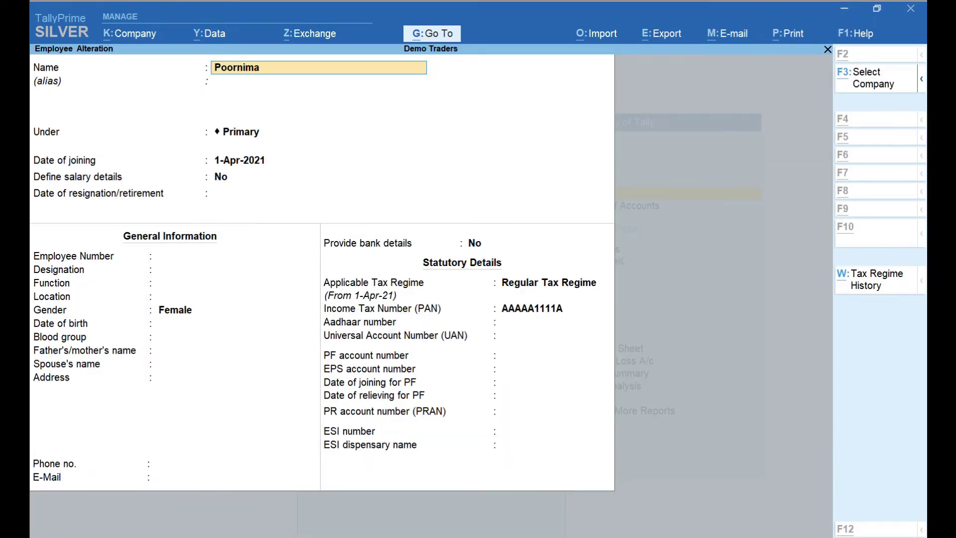
key("Return")
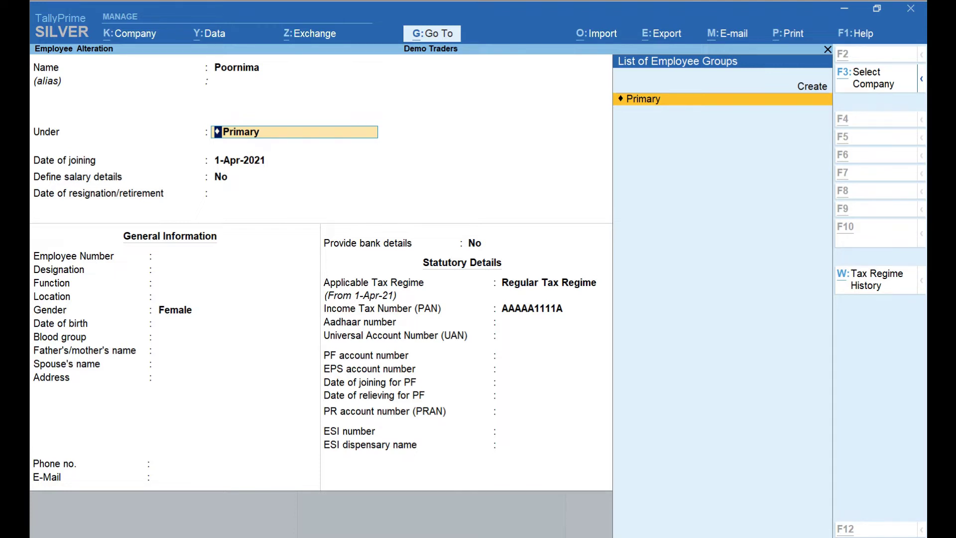
key("Return")
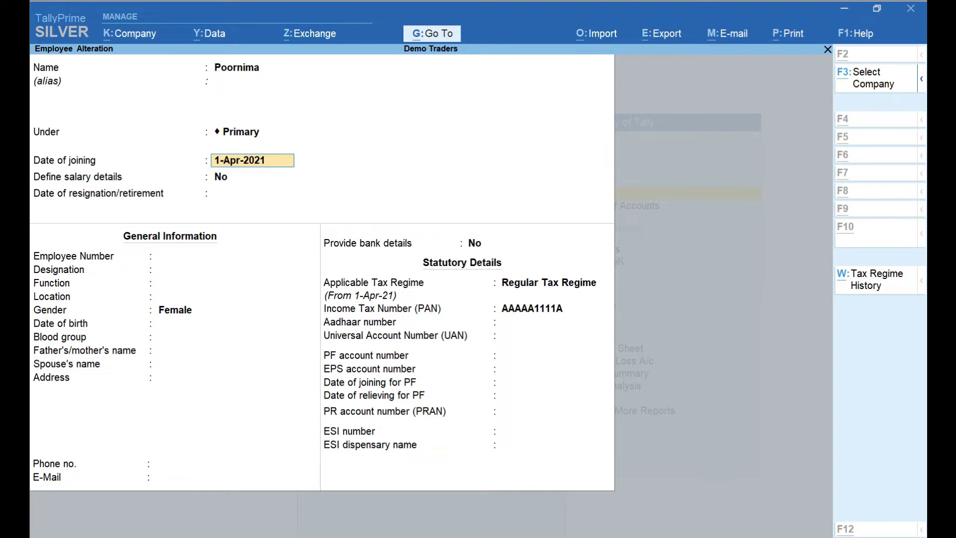
key("Return")
type("y")
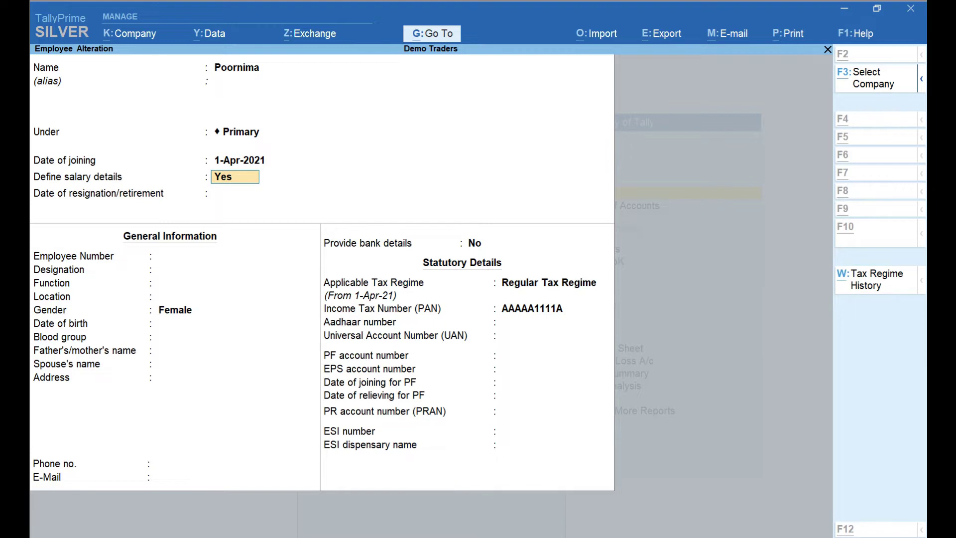
key("Return")
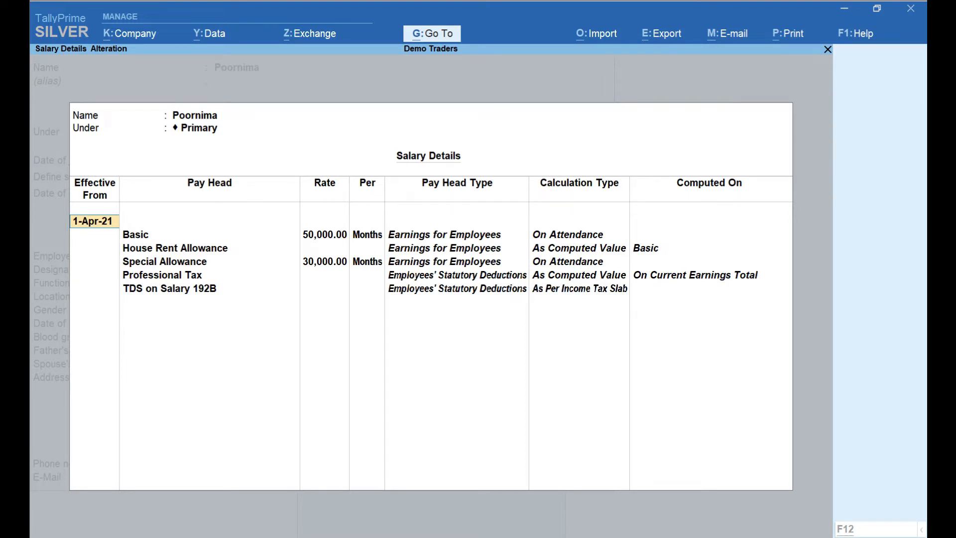
- Open the Basic pay head for alteration and keep it as fixed Earnings for Employees under Indirect Expenses
left_click(136, 234)
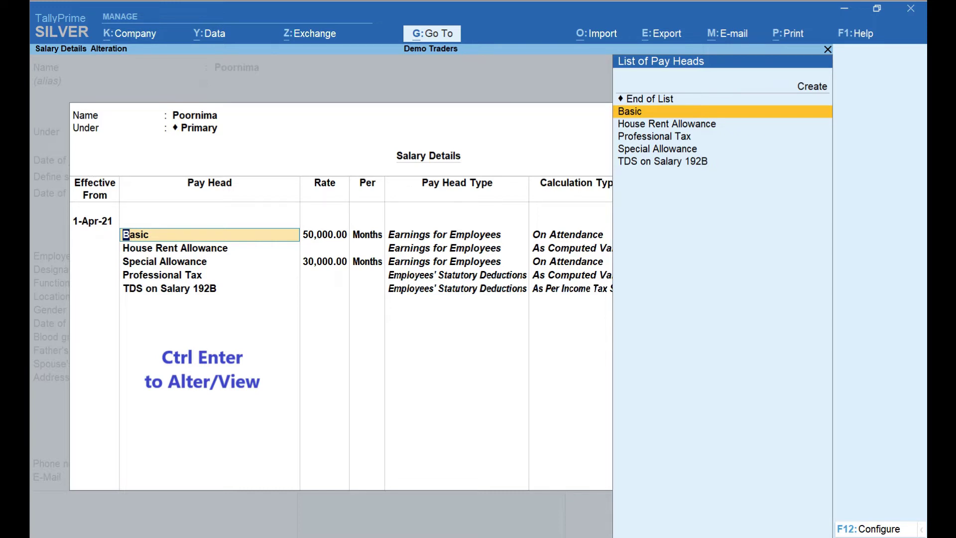
key("ctrl+Return")
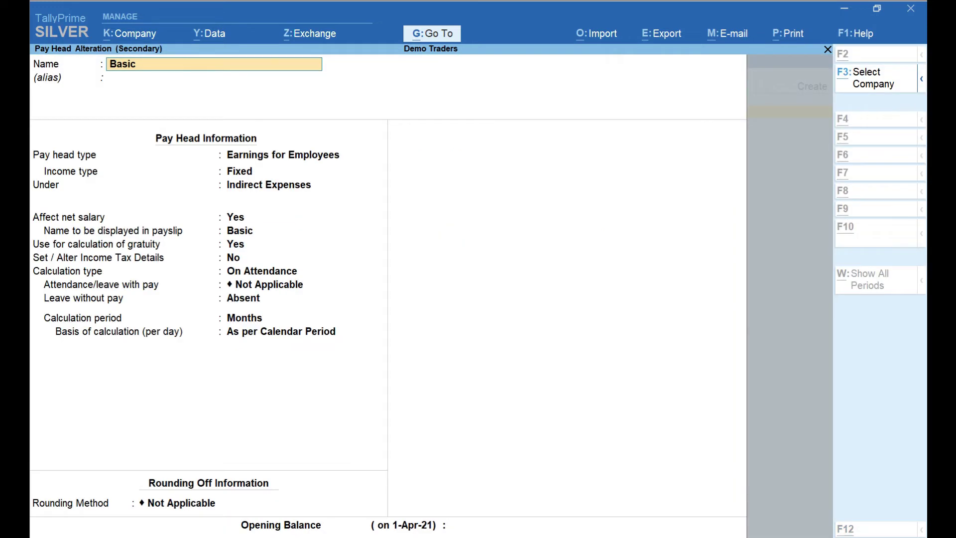
left_click(283, 155)
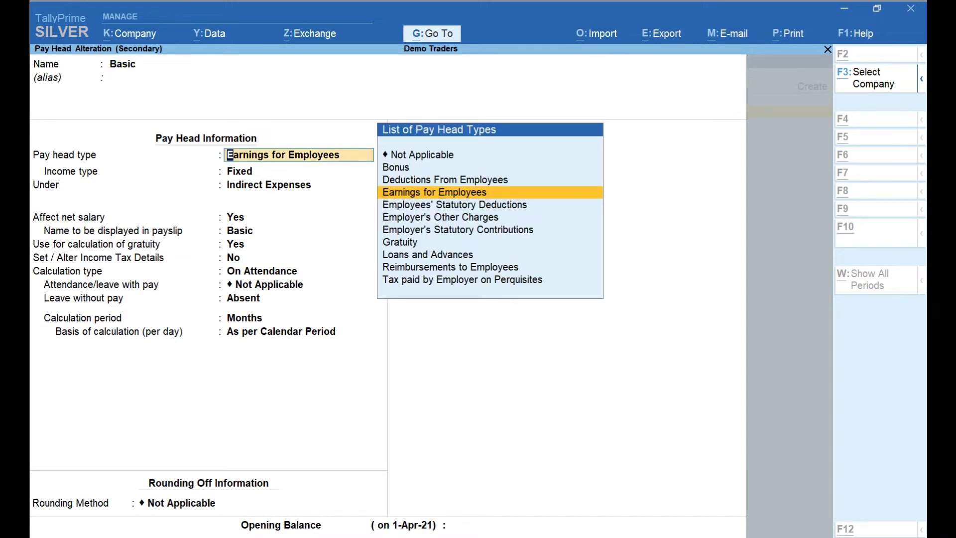
left_click(299, 171)
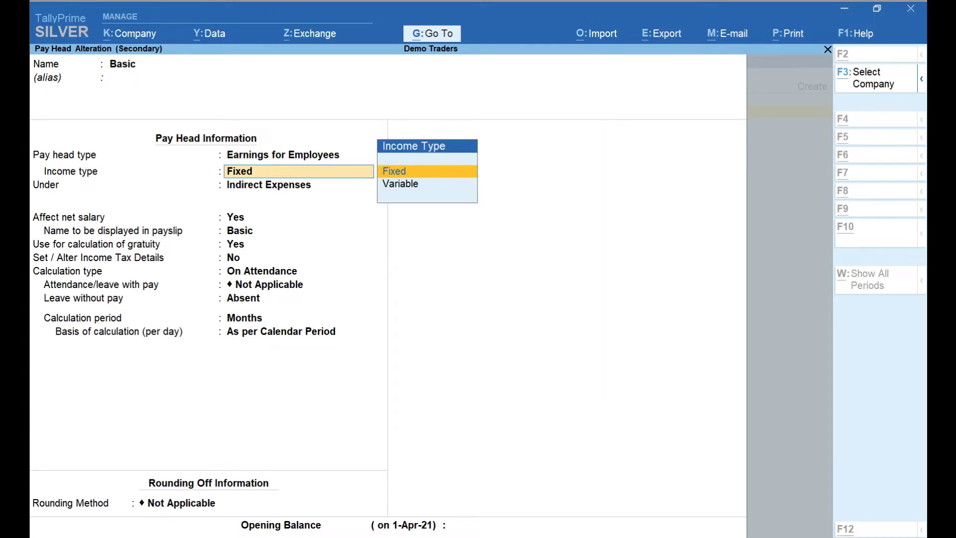
left_click(298, 185)
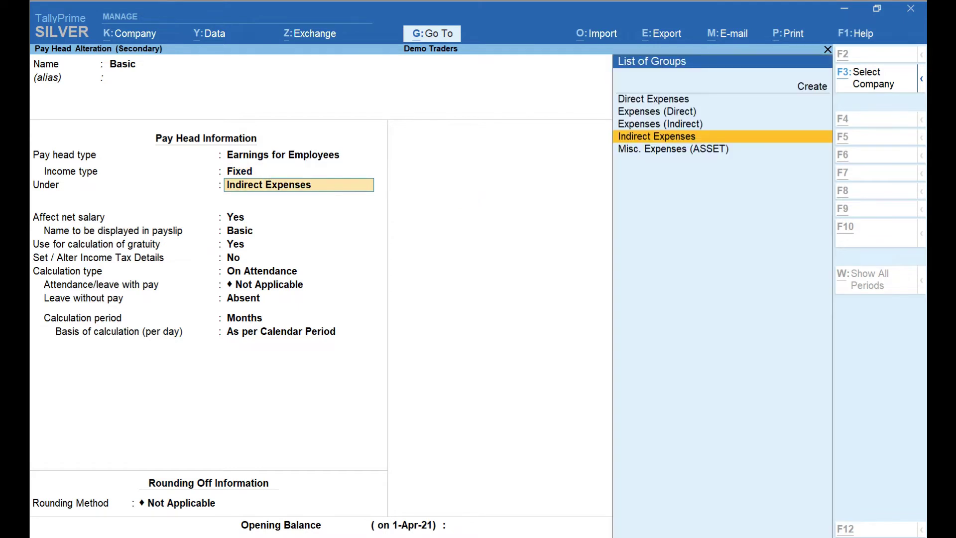
- Keep Basic affecting net salary, with Basic as its payslip name and gratuity calculation set to Yes
left_click(245, 217)
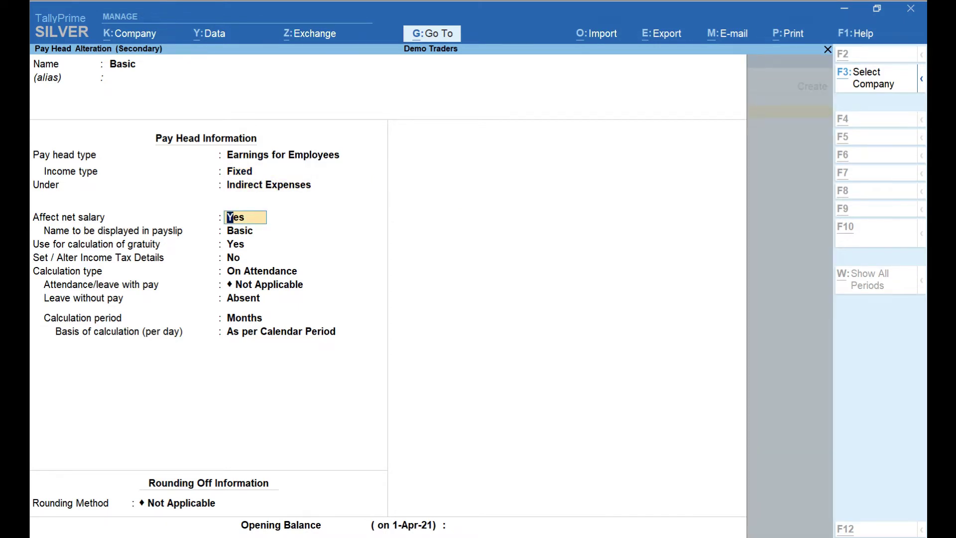
left_click(299, 230)
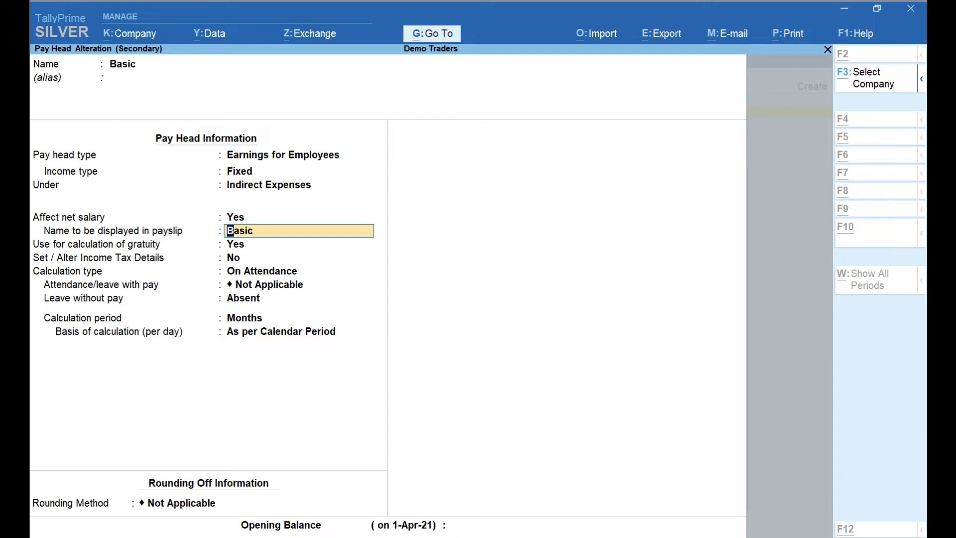
key("Return")
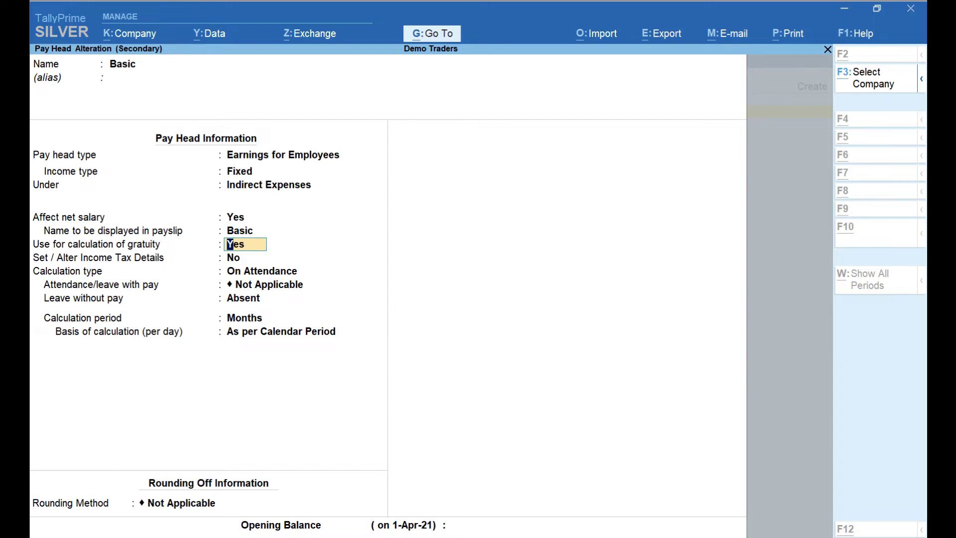
key("Return")
- Enable income tax details for the Basic pay head, using component Basic Salary and tax calculation basis On Projected Value
key("y")
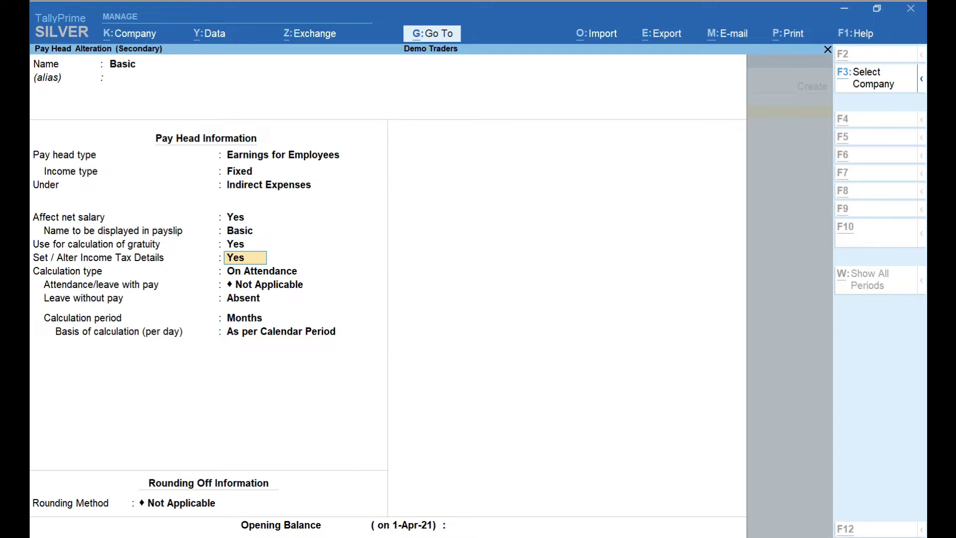
key("Return")
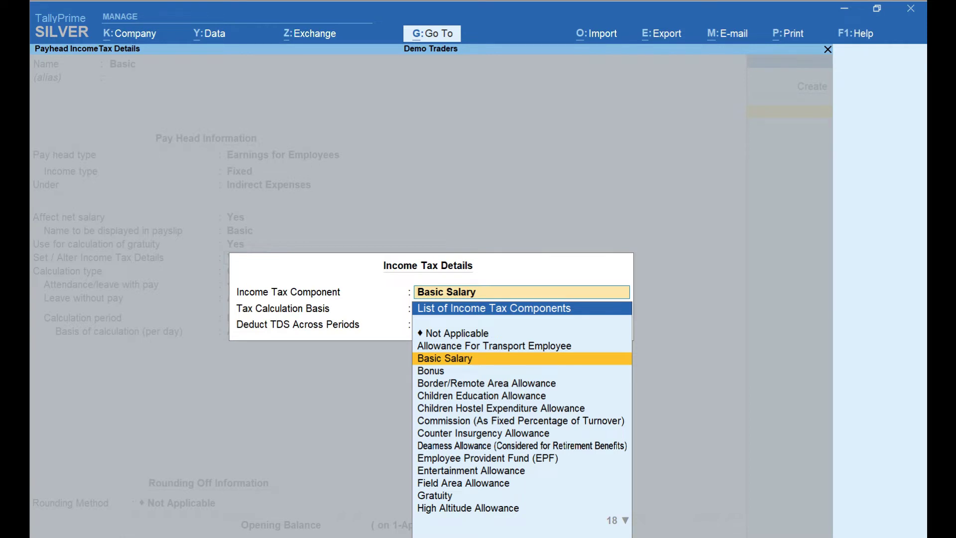
key("Return")
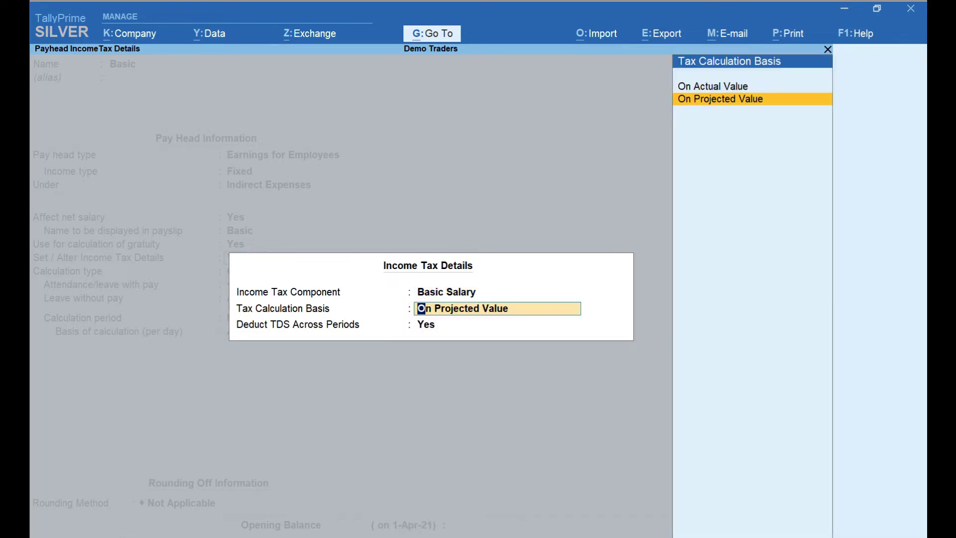
key("ctrl+a")
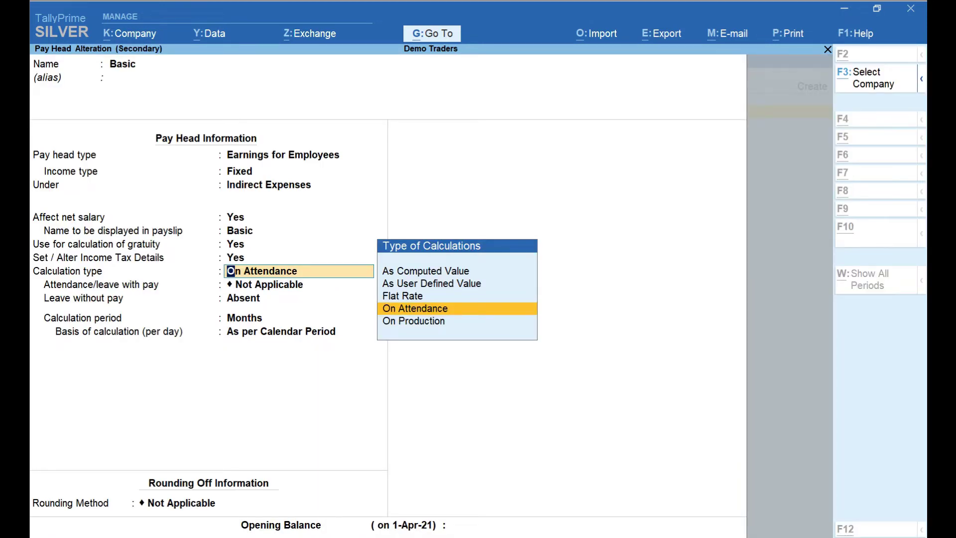
- Keep Basic calculated On Attendance with paid leave Not Applicable, and confirm the Absent type under Primary as Leave without Pay in Days
key("Return")
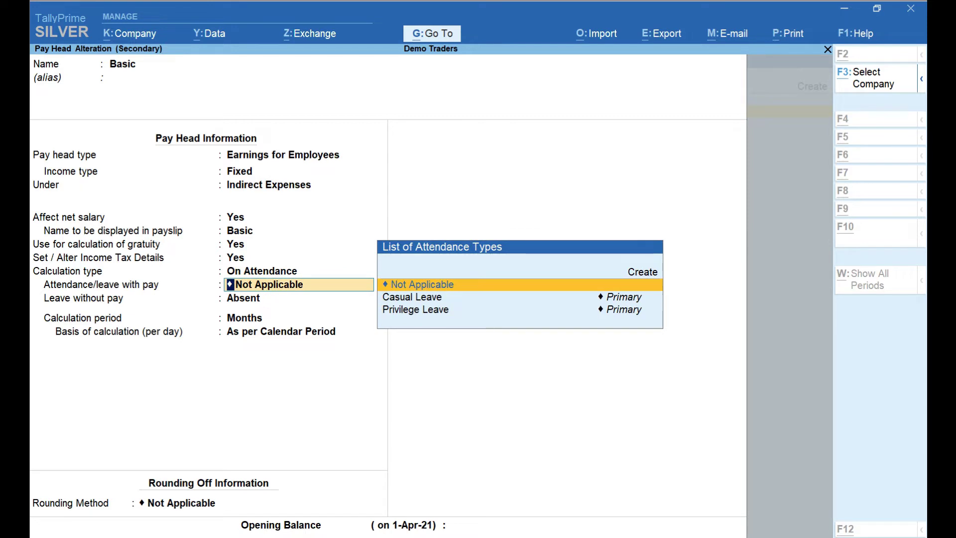
key("Return")
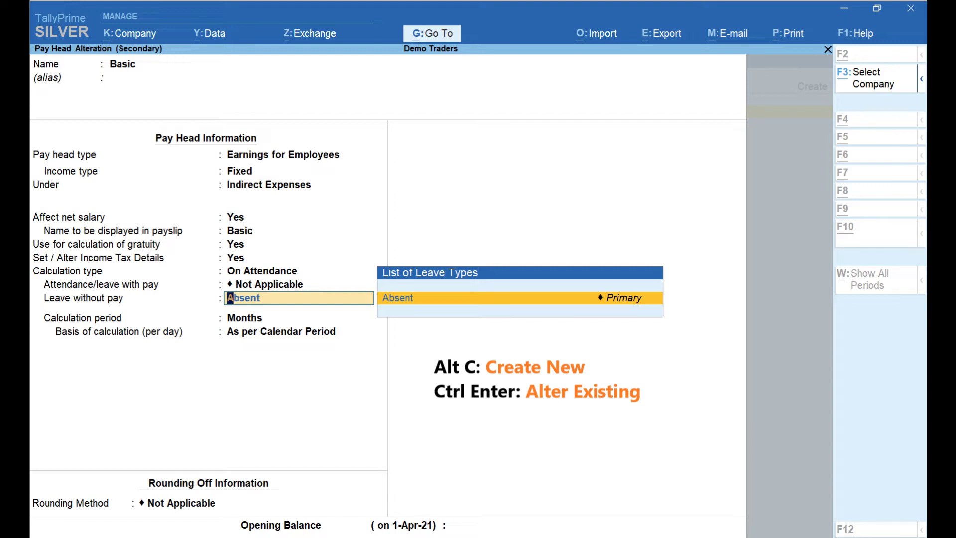
key("ctrl+Return")
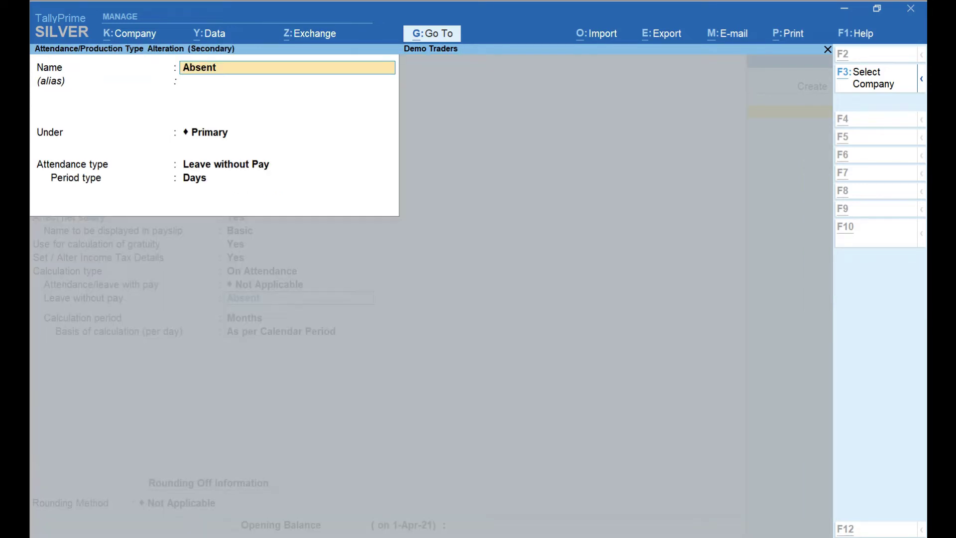
key("Return")
key("Return")
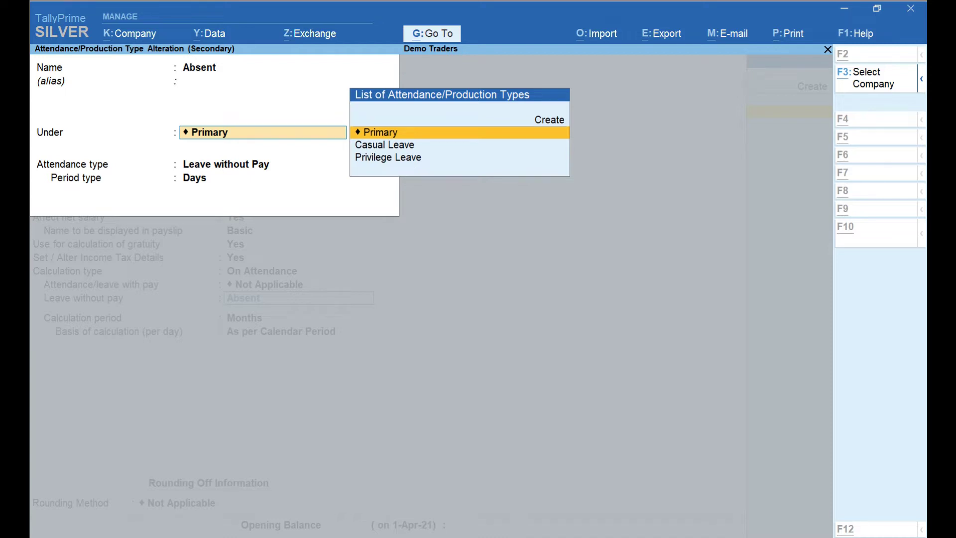
key("Return")
key("Return")
key("Return")
key("Return")
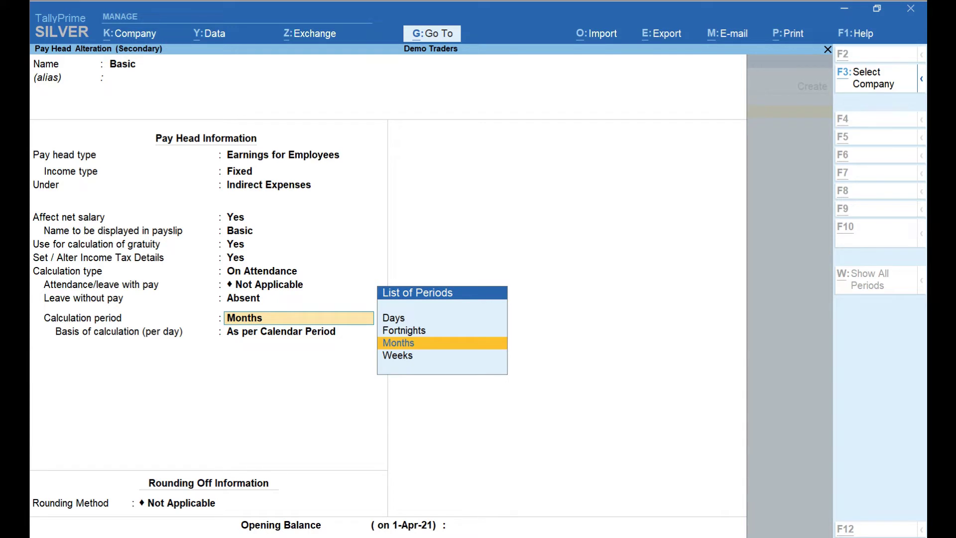
- Keep the Months period, As per Calendar Period basis and Not Applicable rounding, and save the Basic pay head
key("Return")
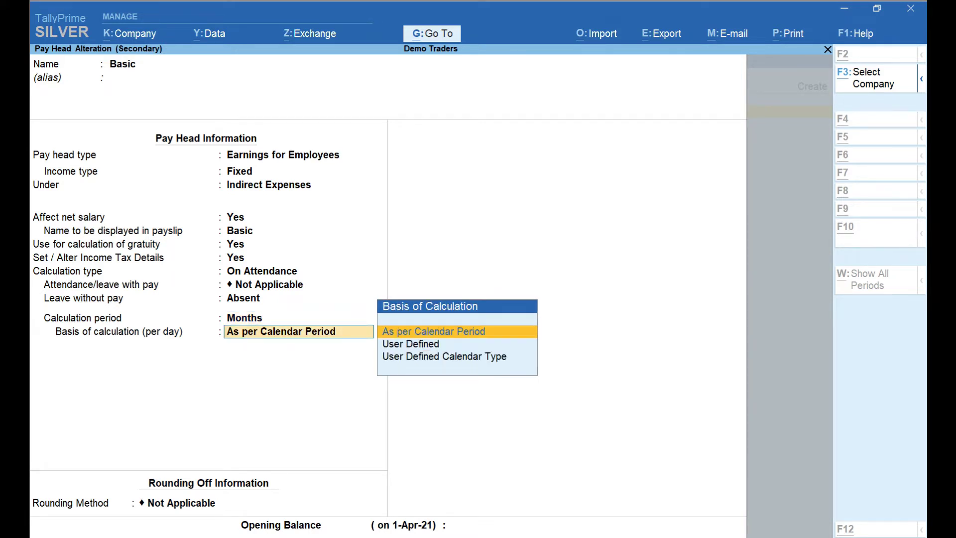
key("Return")
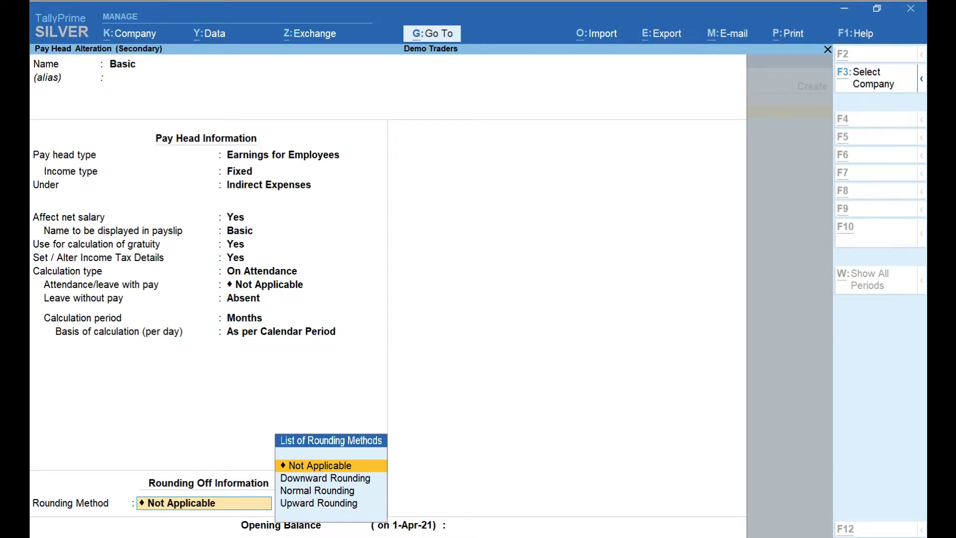
key("Return")
key("Return")
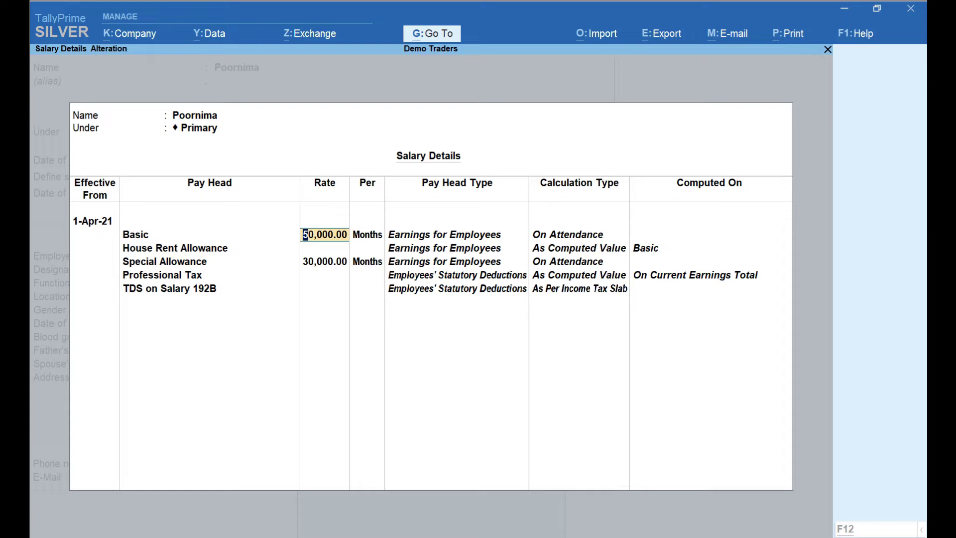
- Accept Basic's 50,000.00 rate, and open the House Rent Allowance pay head, keeping it as fixed Earnings for Employees under Indirect Expenses
key("Return")
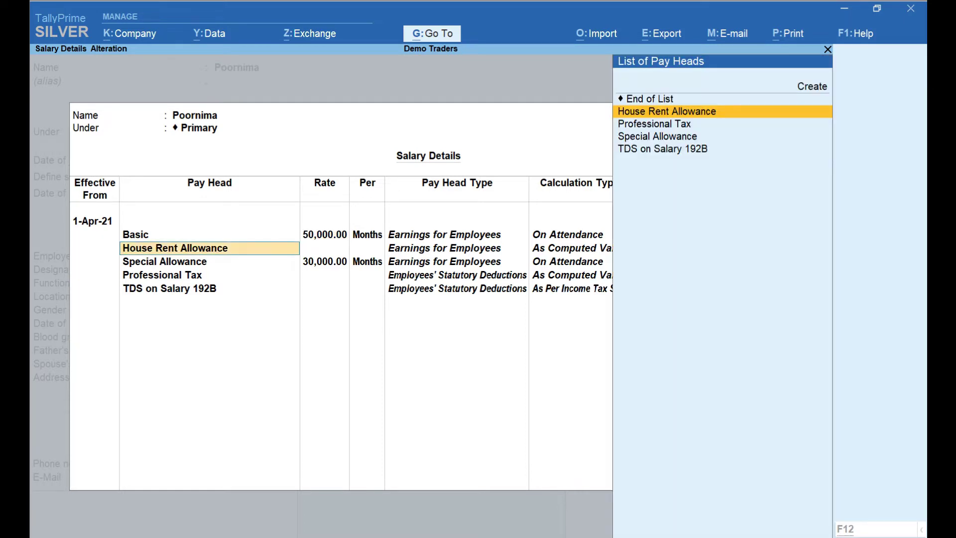
key("ctrl+Return")
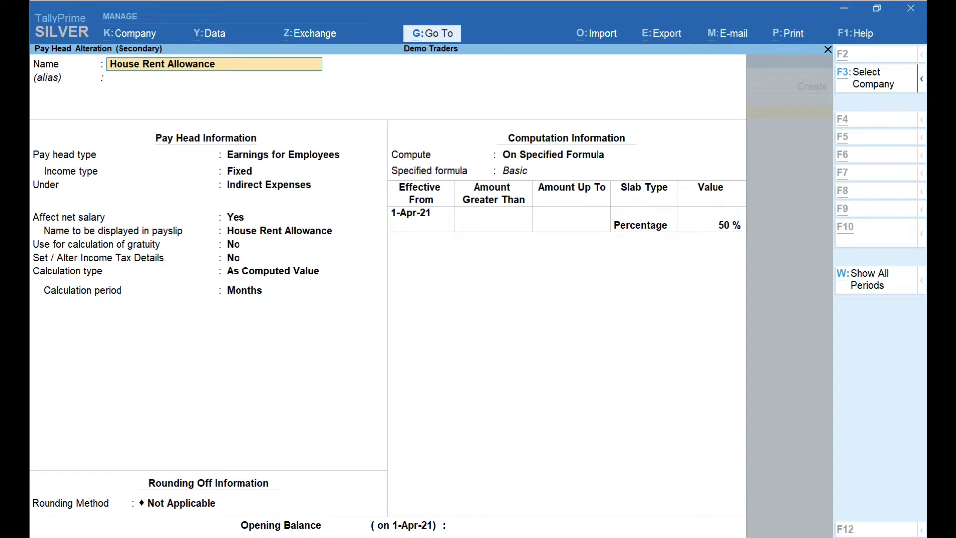
key("Return")
key("Return")
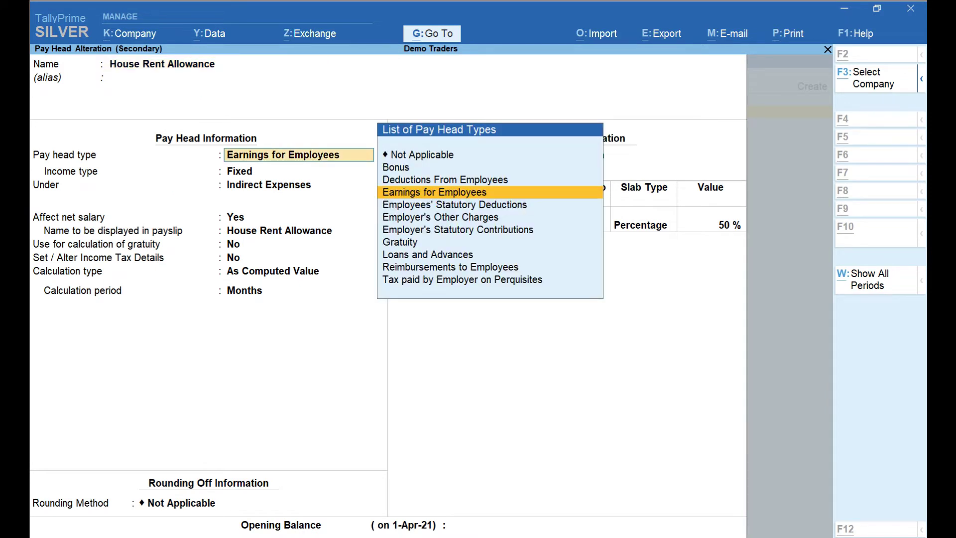
key("Return")
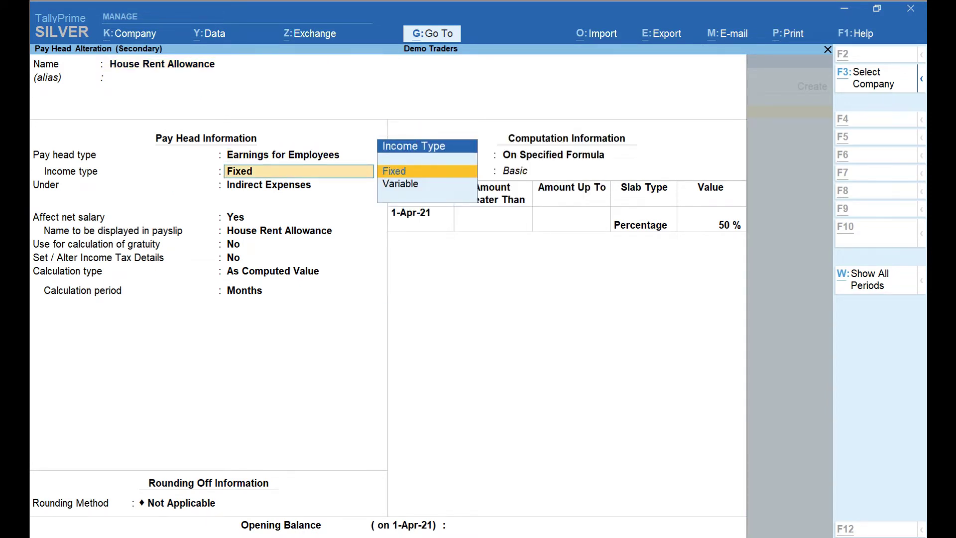
key("Return")
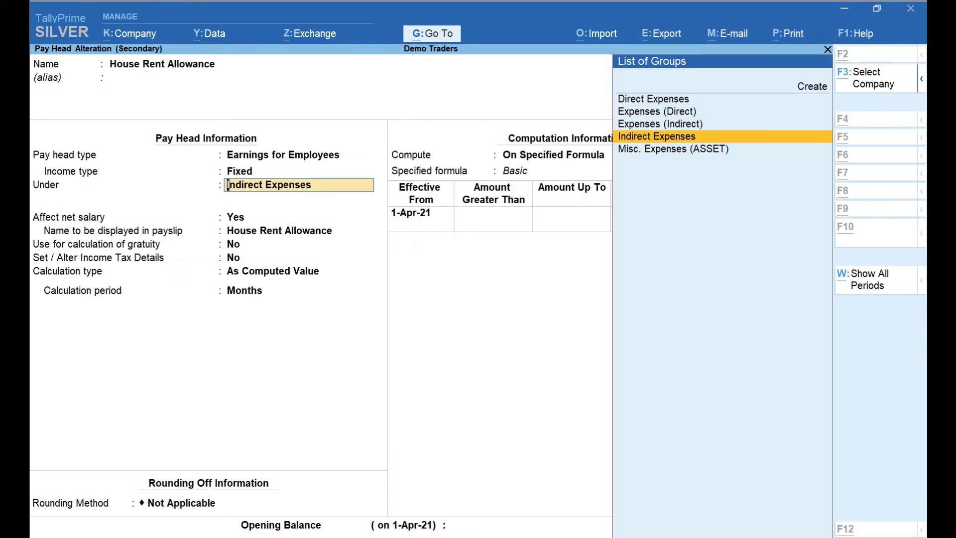
key("Return")
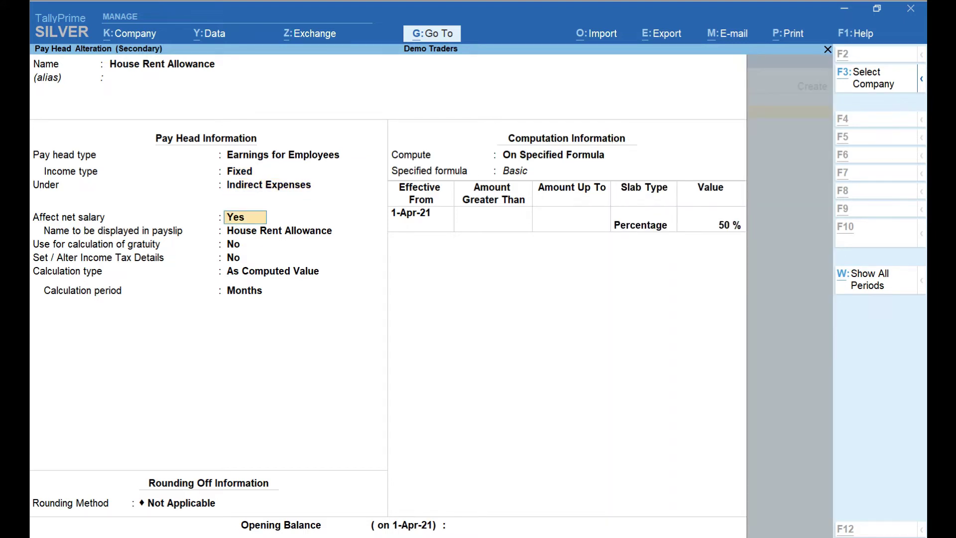
- Keep House Rent Allowance affecting net salary, with its own name on the payslip and gratuity calculation set to No
key("Return")
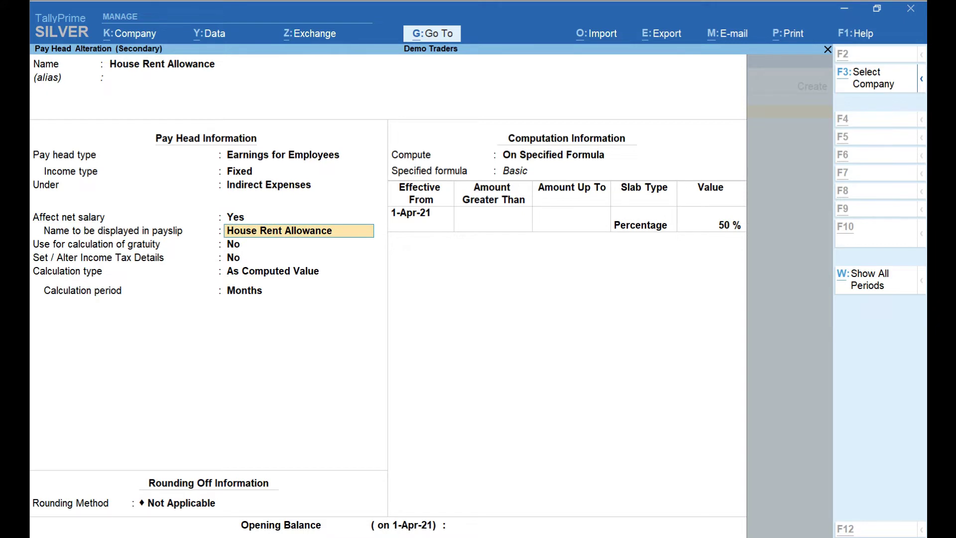
key("Return")
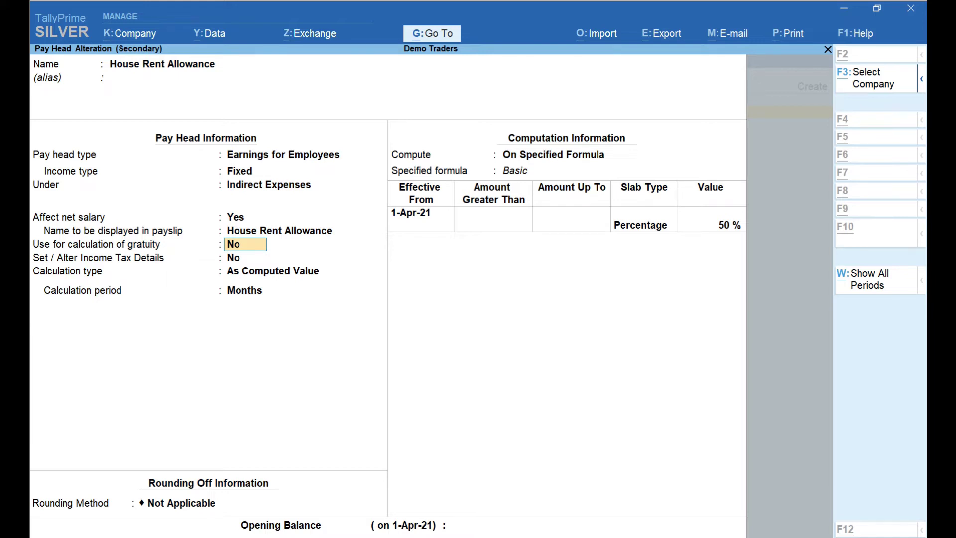
key("Return")
- Enable income tax details for House Rent Allowance, using the House Rent Allowance component, On Projected Value basis and TDS deduction across periods
key("y")
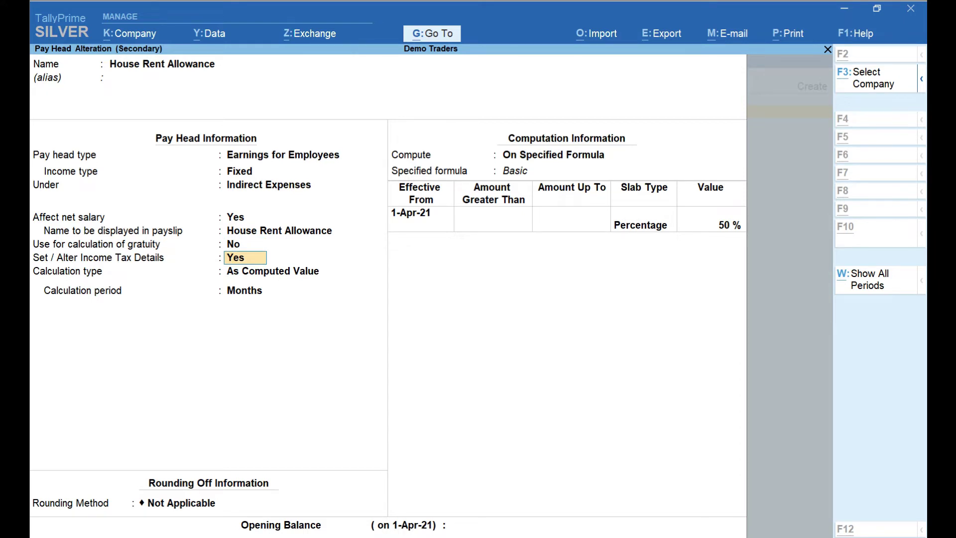
key("Return")
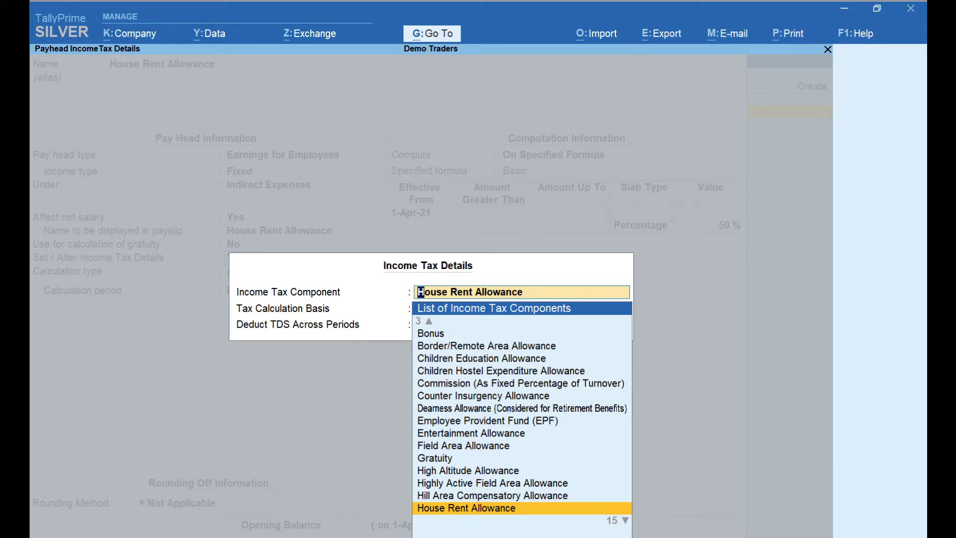
key("Return")
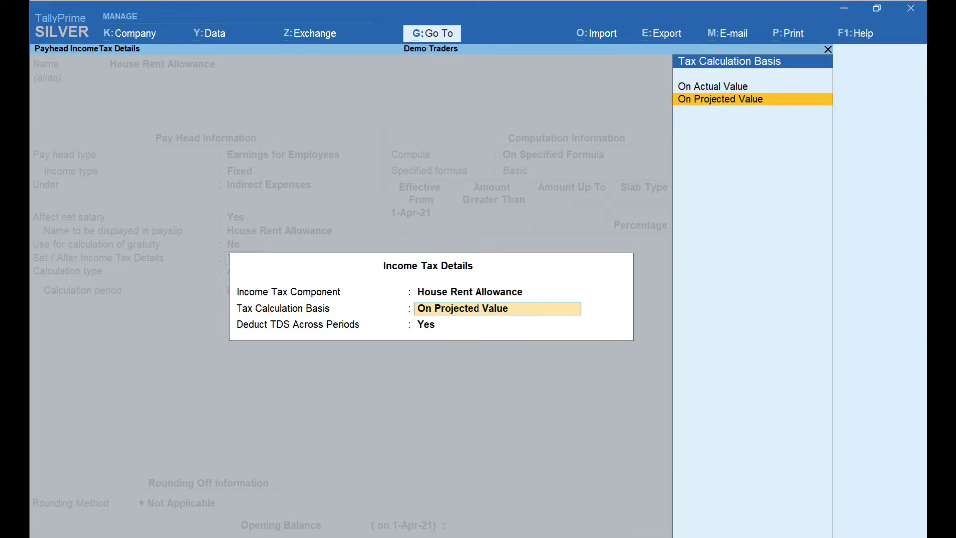
key("Return")
key("Return")
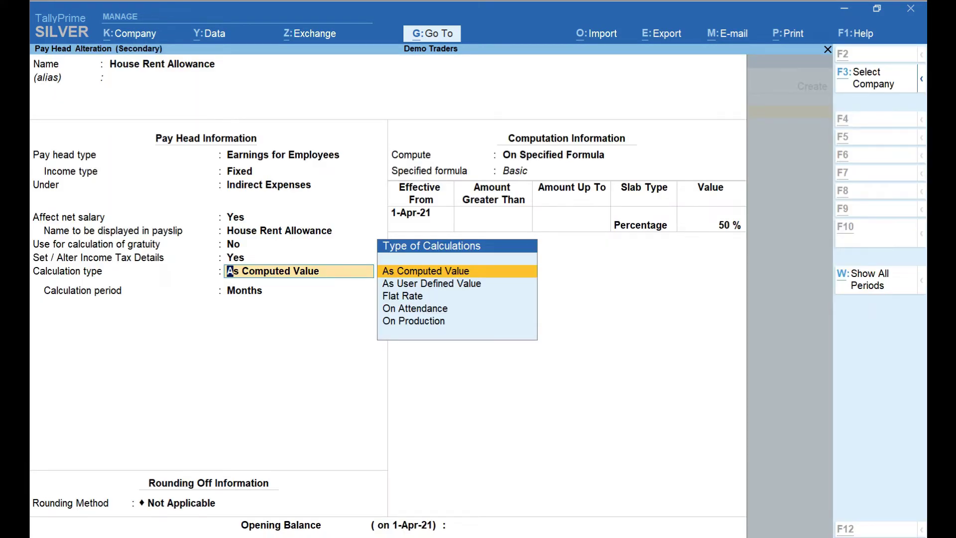
- Keep House Rent Allowance As Computed Value without rounding, computed On Specified Formula with Basic as the added pay head
key("Return")
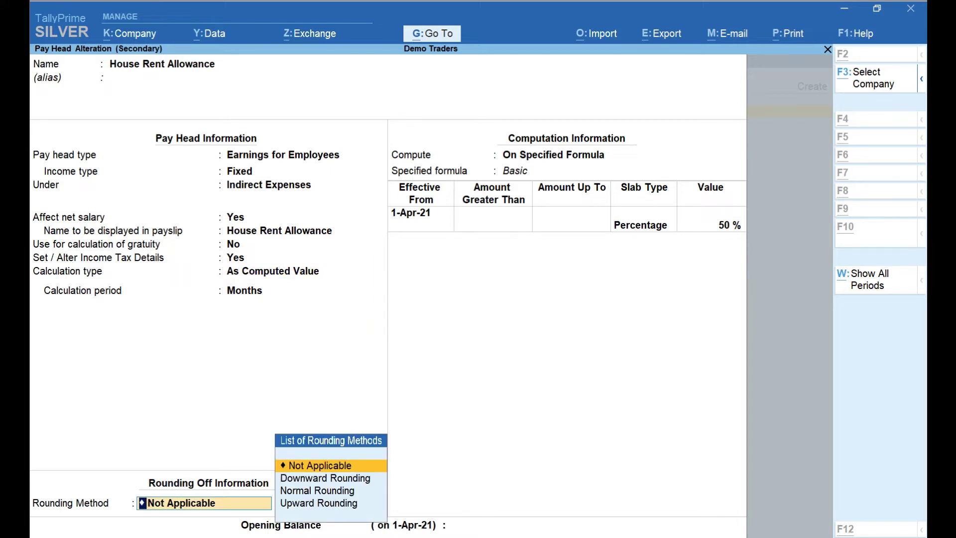
key("Return")
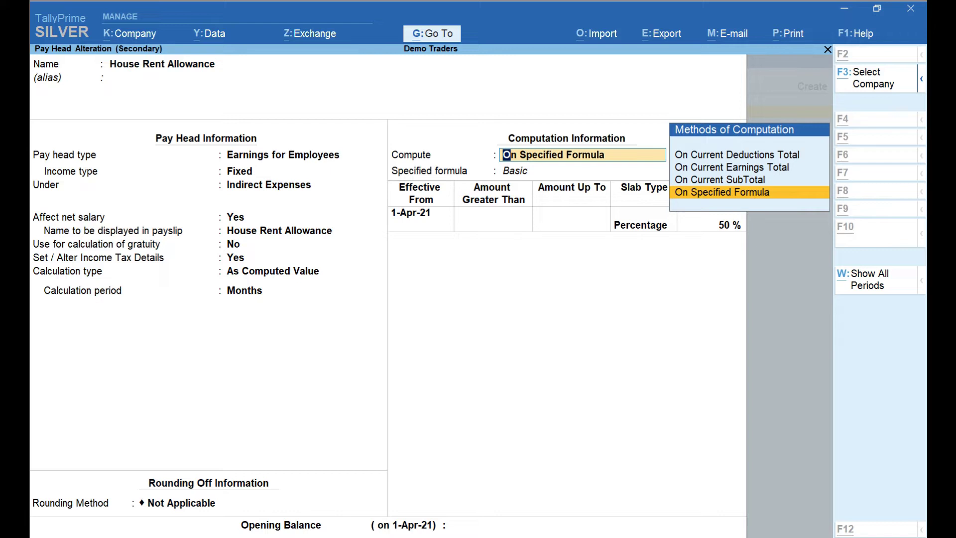
key("Return")
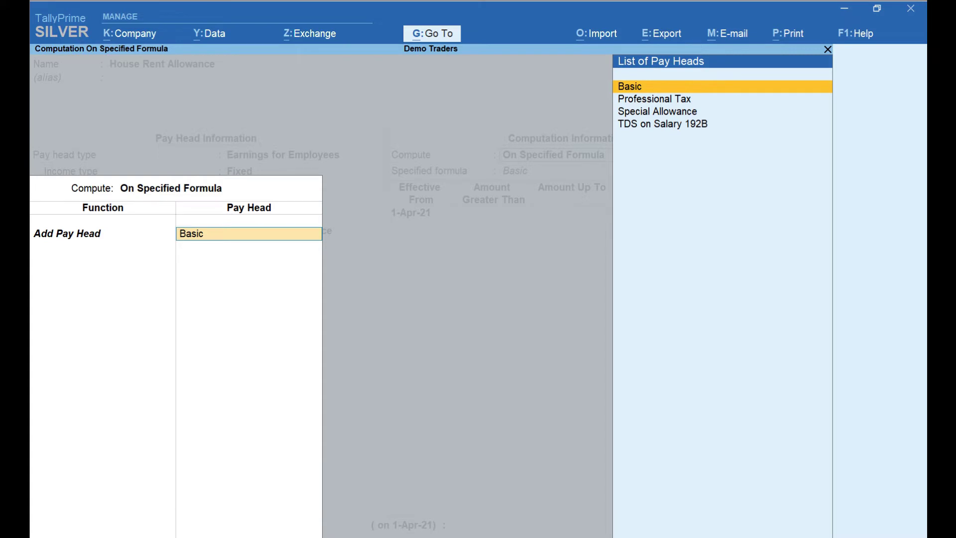
key("Return")
key("Return")
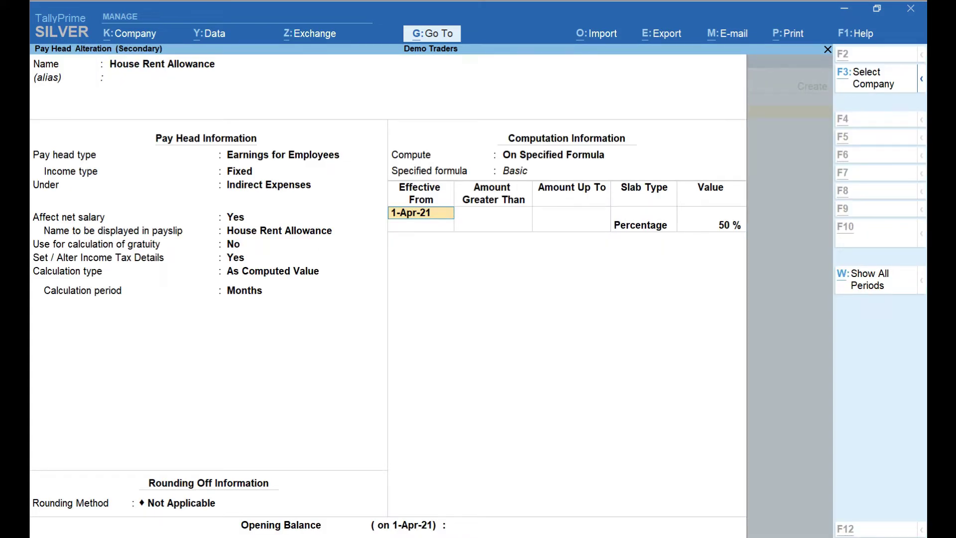
- Keep the House Rent Allowance slab effective 1-Apr-21 as a Percentage of 50 %, and save the pay head
key("Return")
key("Return")
key("Return")
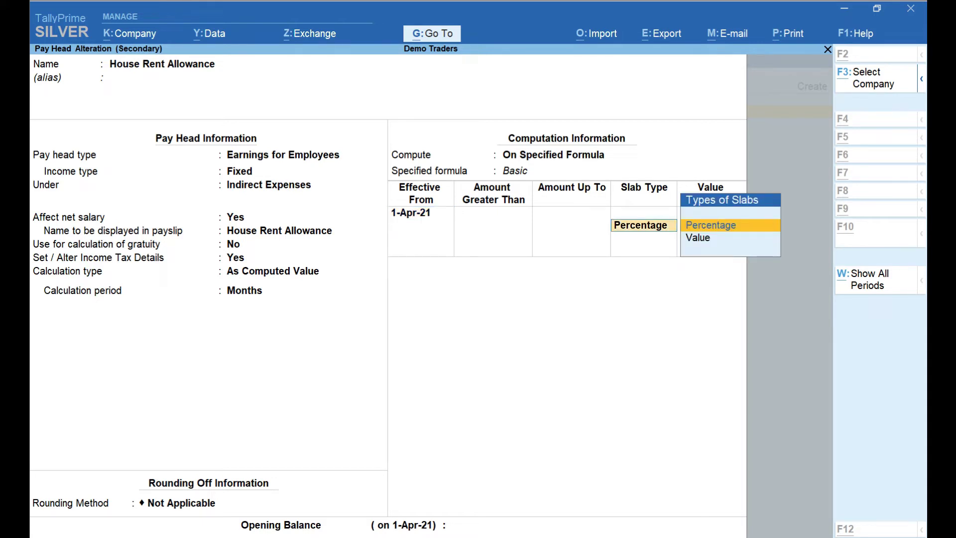
key("Return")
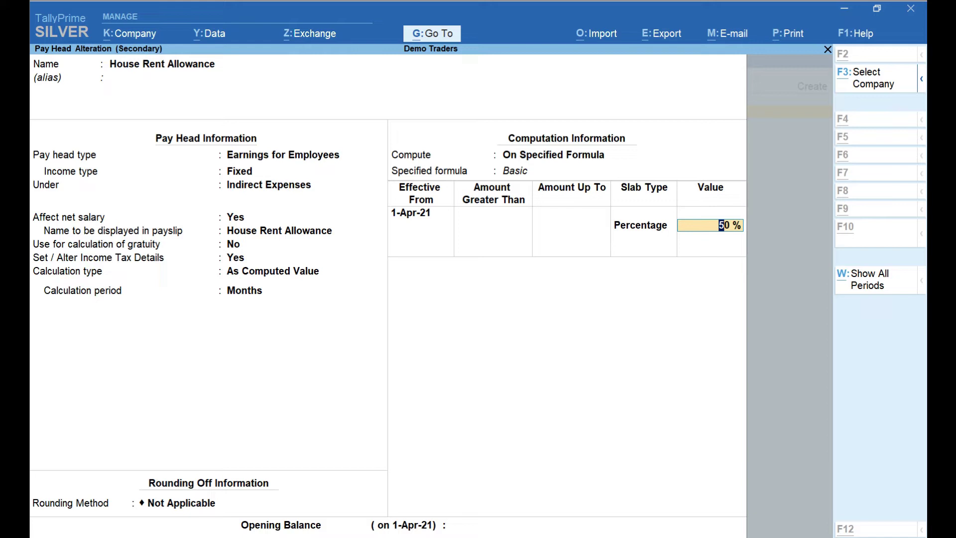
key("Return")
key("Return")
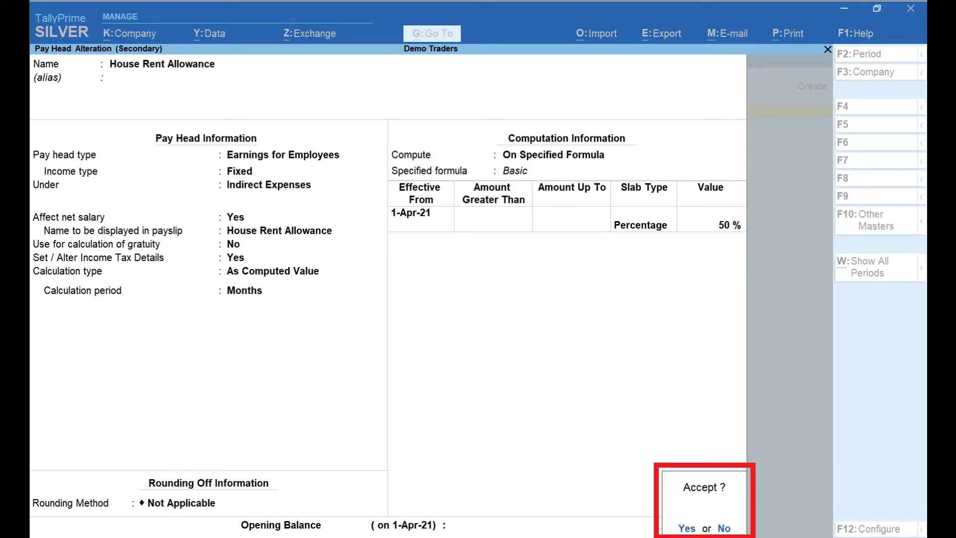
key("Return")
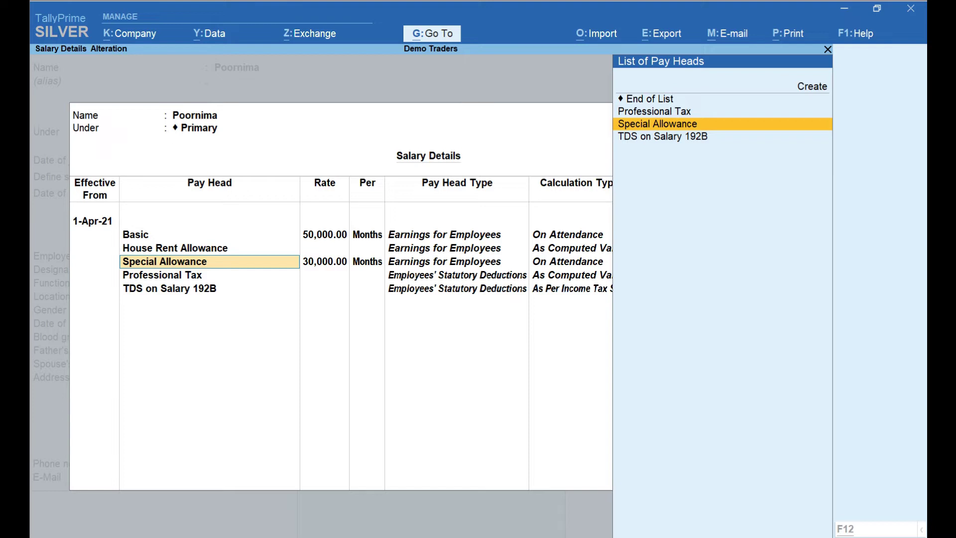
- Open the Special Allowance pay head and keep it as fixed Earnings for Employees under Indirect Expenses
key("ctrl+Return")
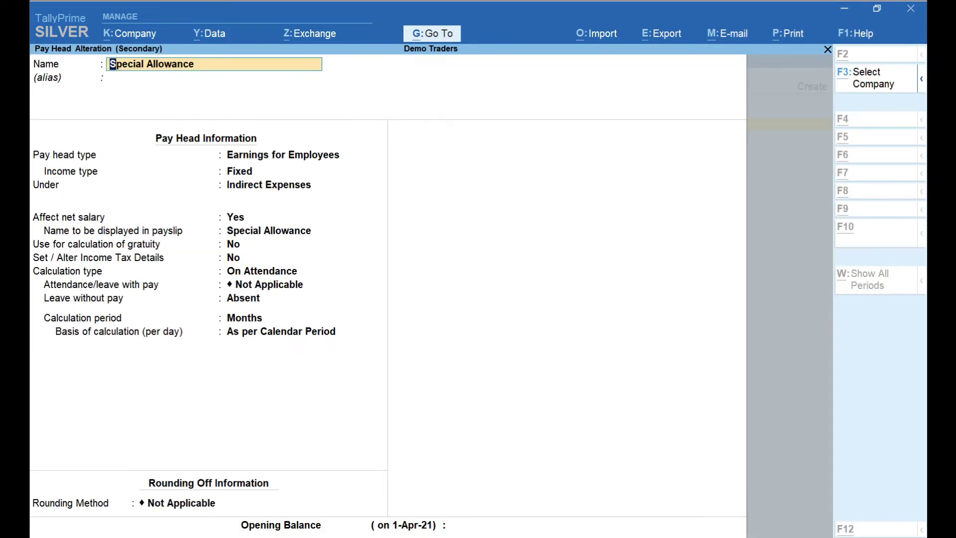
left_click(299, 155)
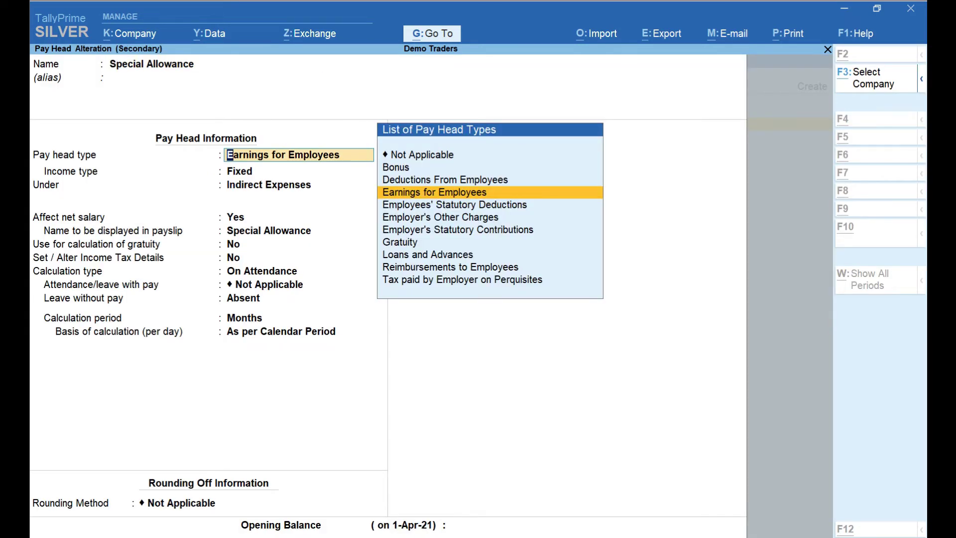
left_click(299, 171)
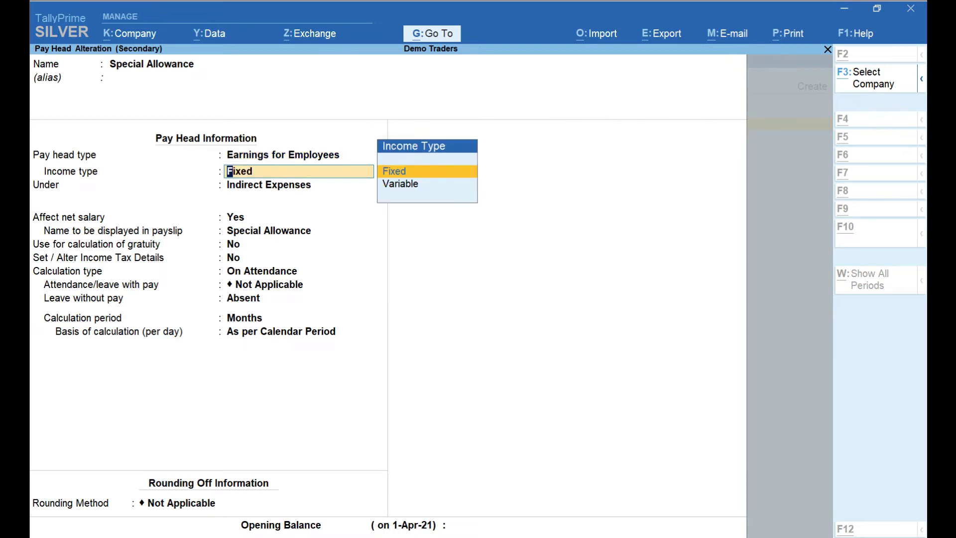
left_click(299, 185)
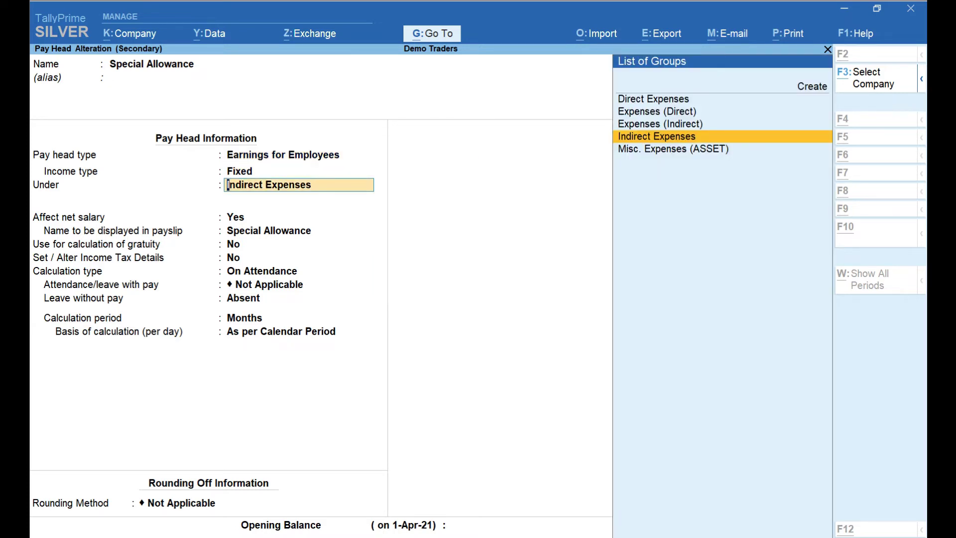
- Keep Special Allowance affecting net salary, with its own name on the payslip and gratuity calculation set to No
left_click(245, 218)
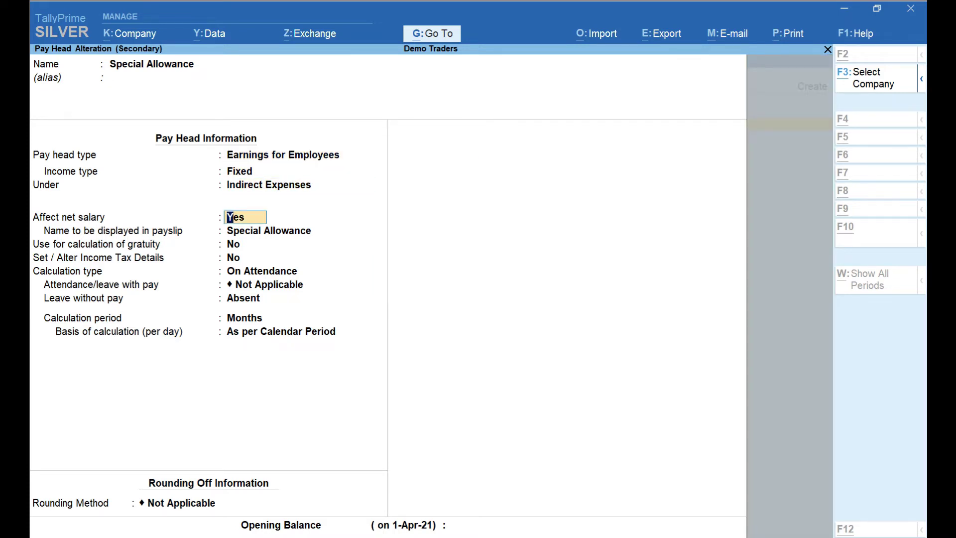
left_click(299, 231)
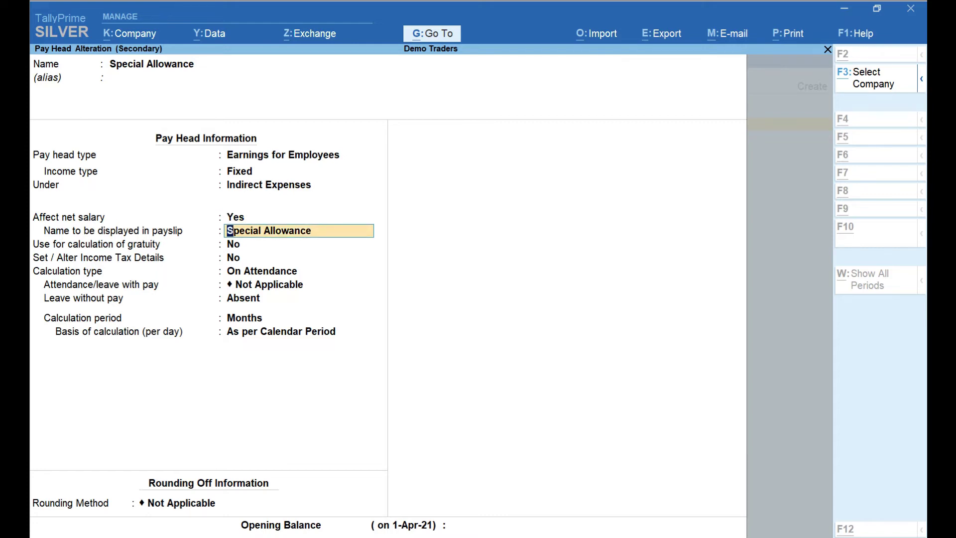
left_click(246, 243)
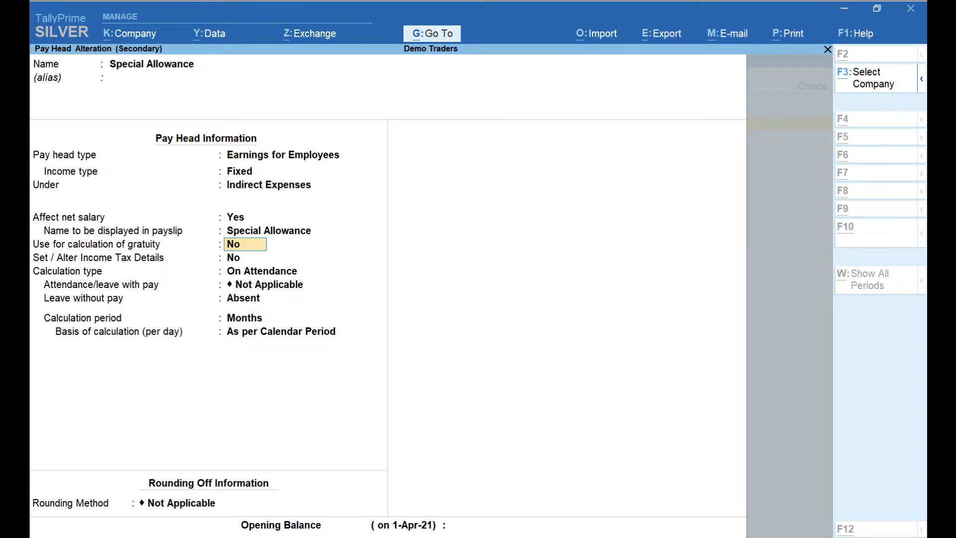
- Enable Special Allowance's income tax details with Other Earnings/Allowances (Fully Taxable), On Projected Value basis and TDS deduction across periods
left_click(245, 257)
key("y")
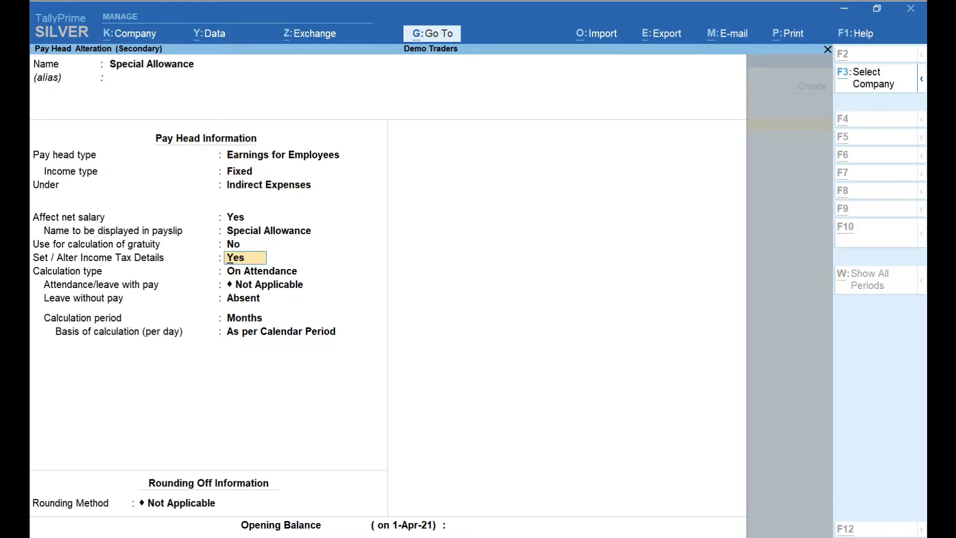
key("Return")
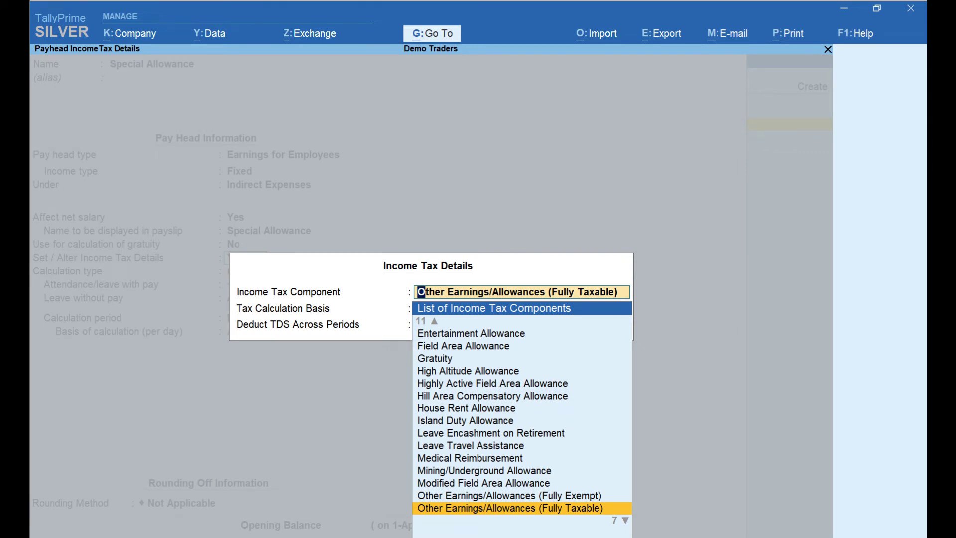
key("Return")
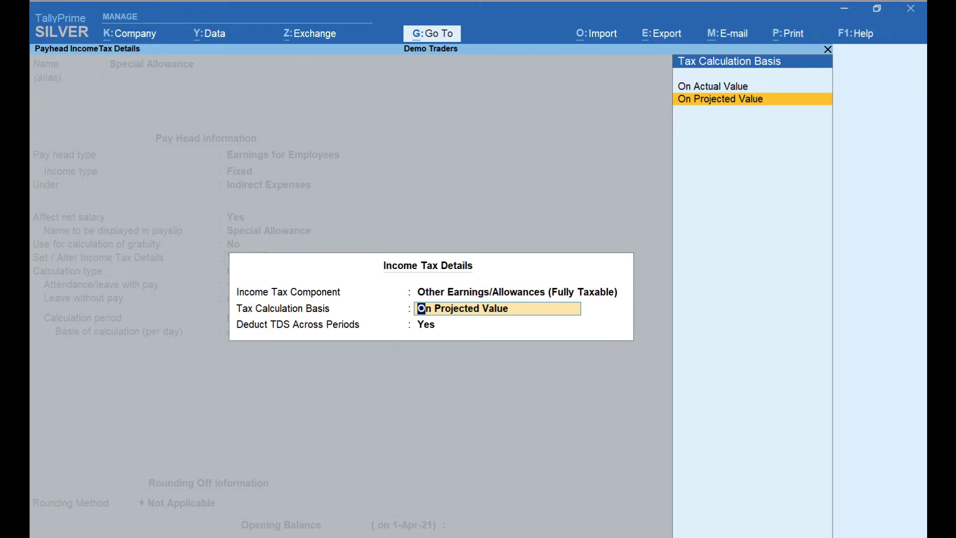
key("Return")
key("Return")
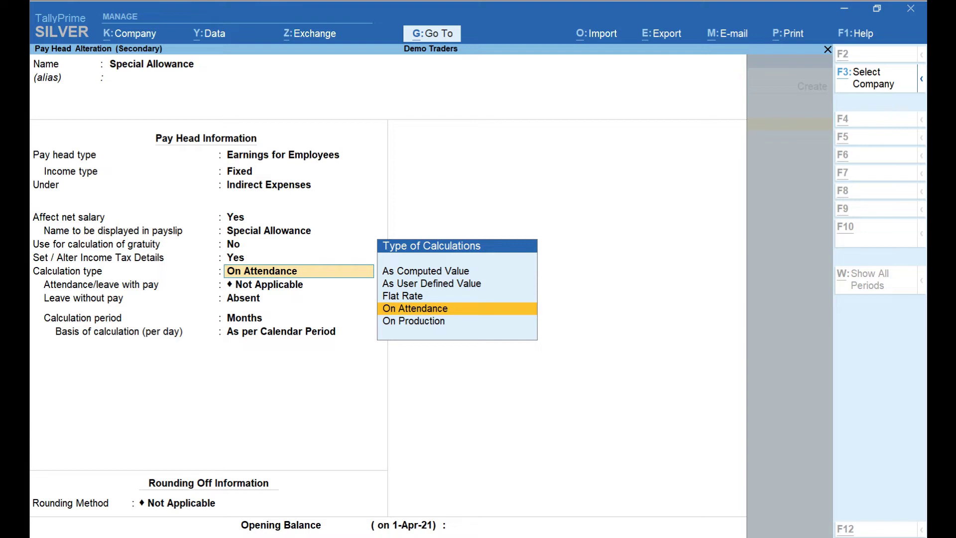
- Keep Special Allowance calculated On Attendance, with paid leave Not Applicable and Absent as the leave without pay
key("Return")
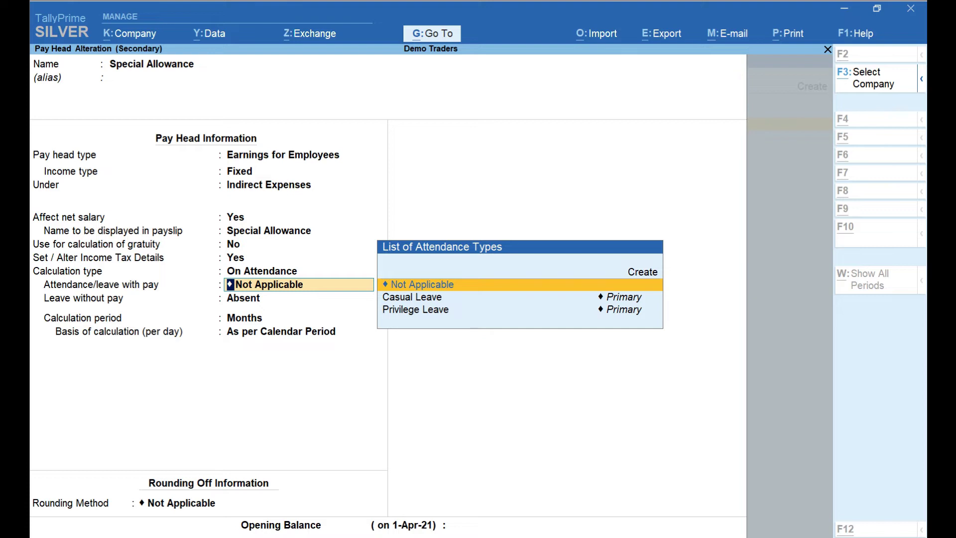
key("Return")
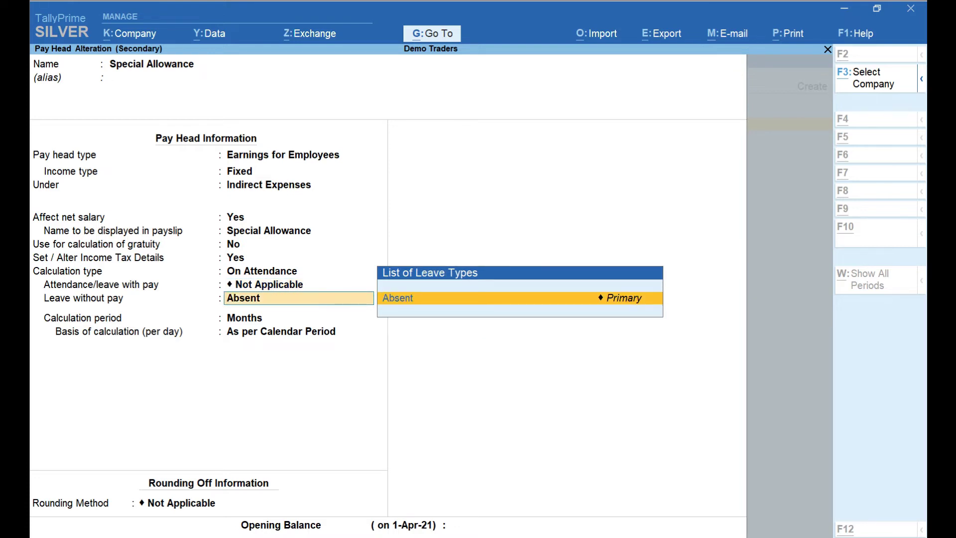
key("Return")
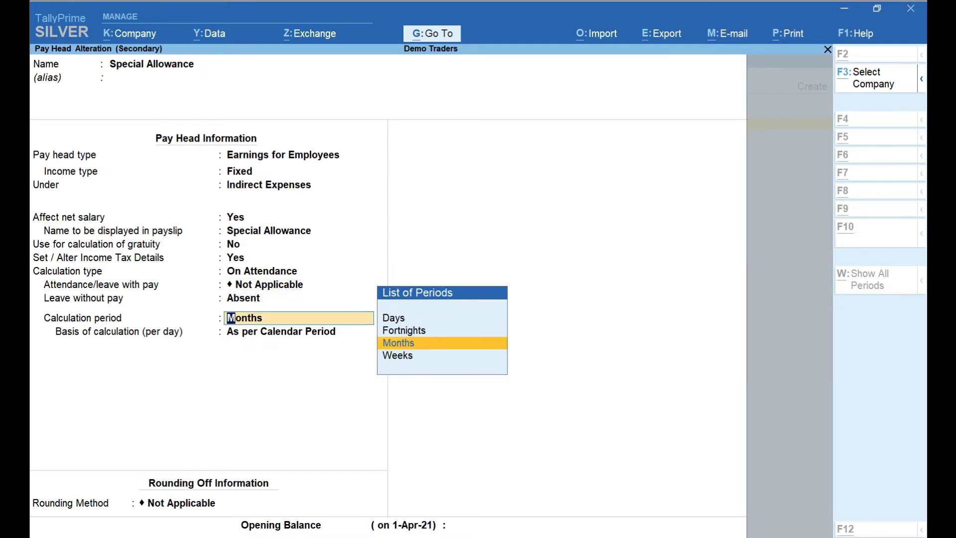
- Keep Special Allowance's Months period, As per Calendar Period basis and Not Applicable rounding, and save the pay head
key("Return")
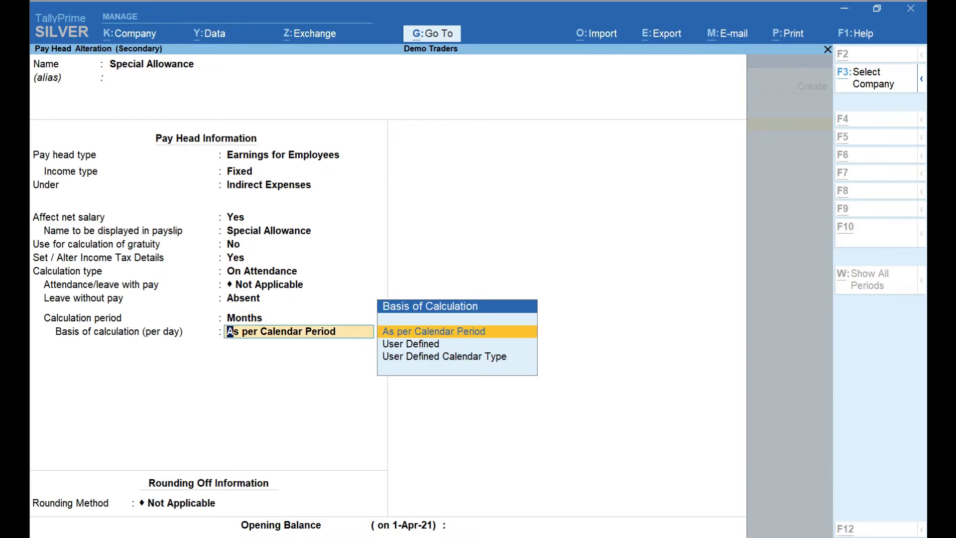
key("Return")
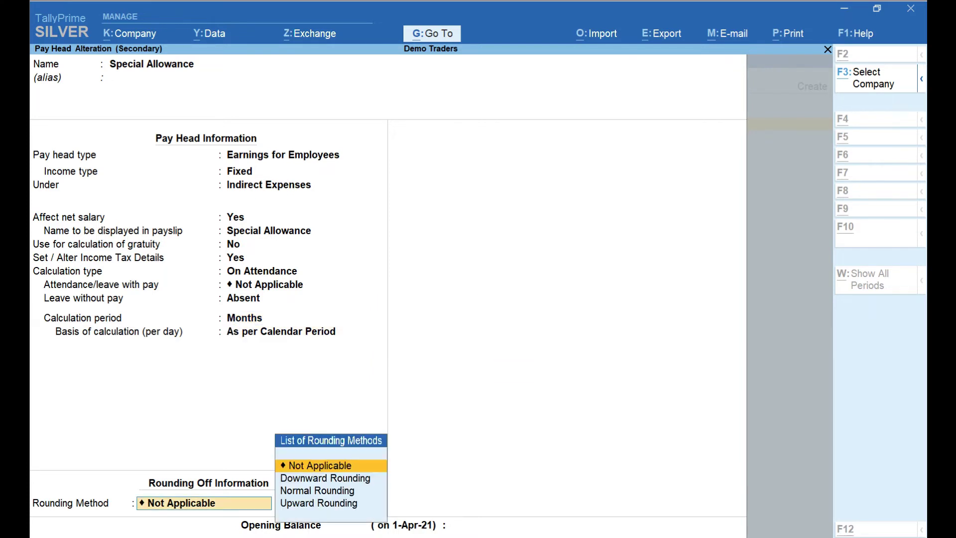
key("Return")
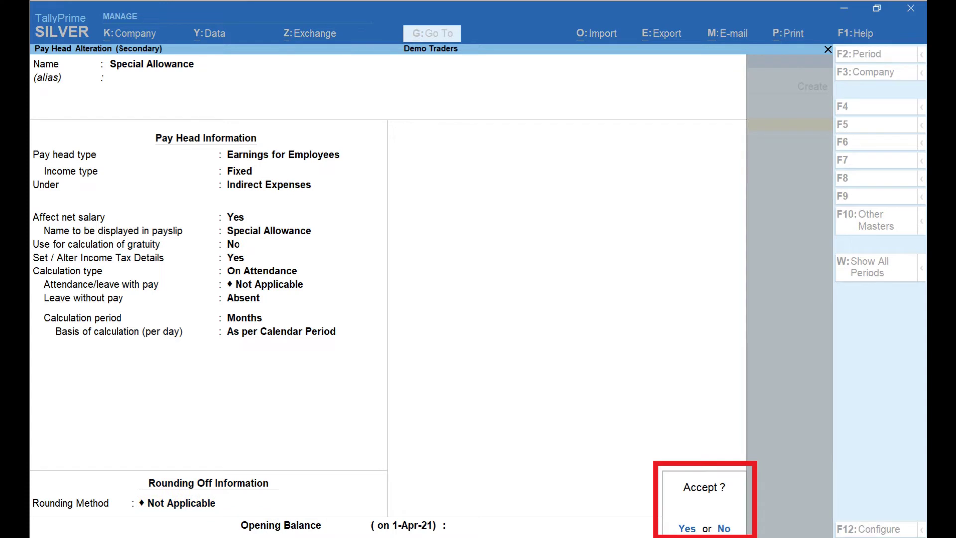
key("Return")
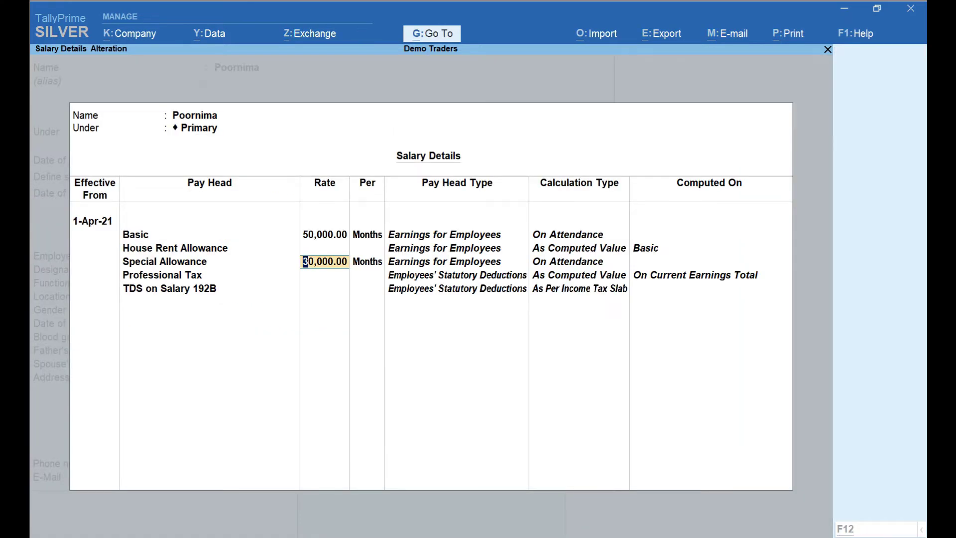
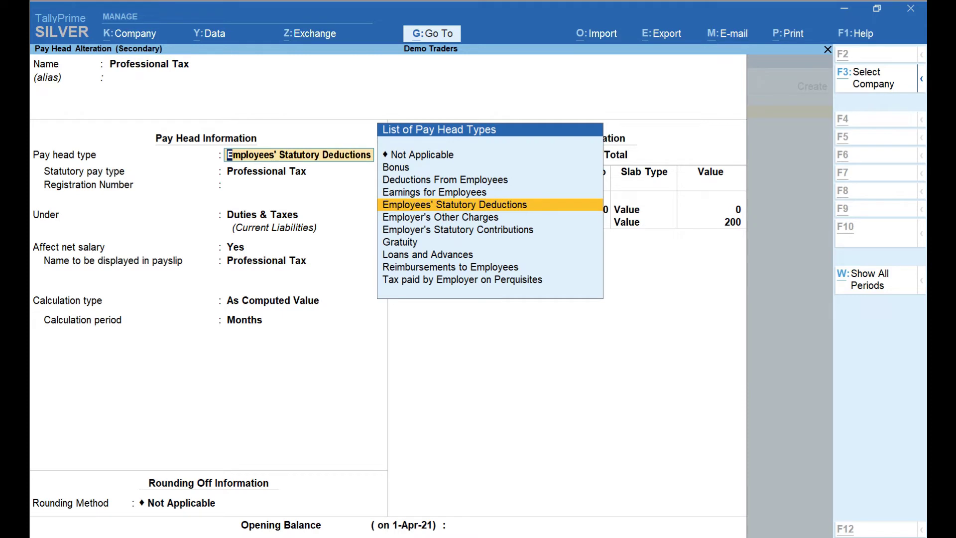
- Keep Professional Tax as an Employees' Statutory Deductions pay head of type Professional Tax, without a registration number, under Duties & Taxes
key("Return")
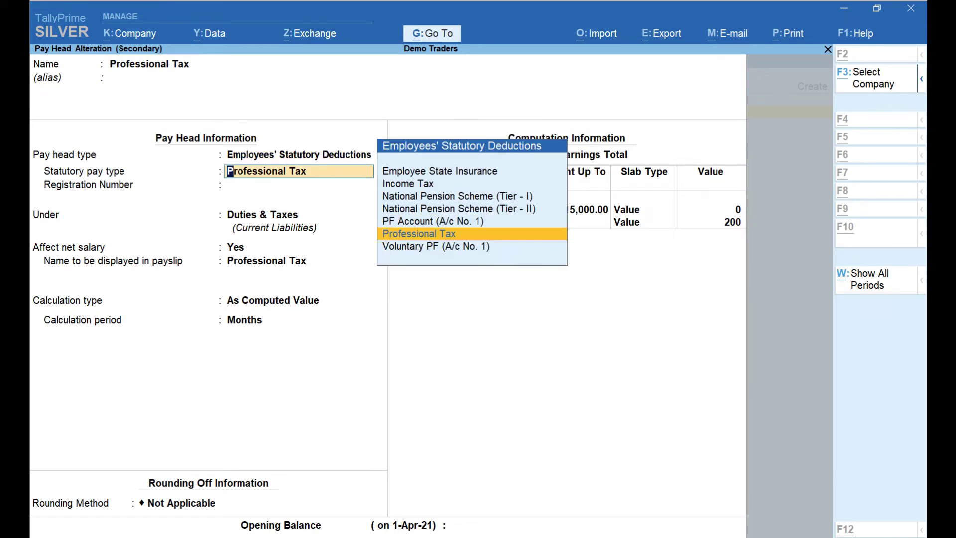
key("Return")
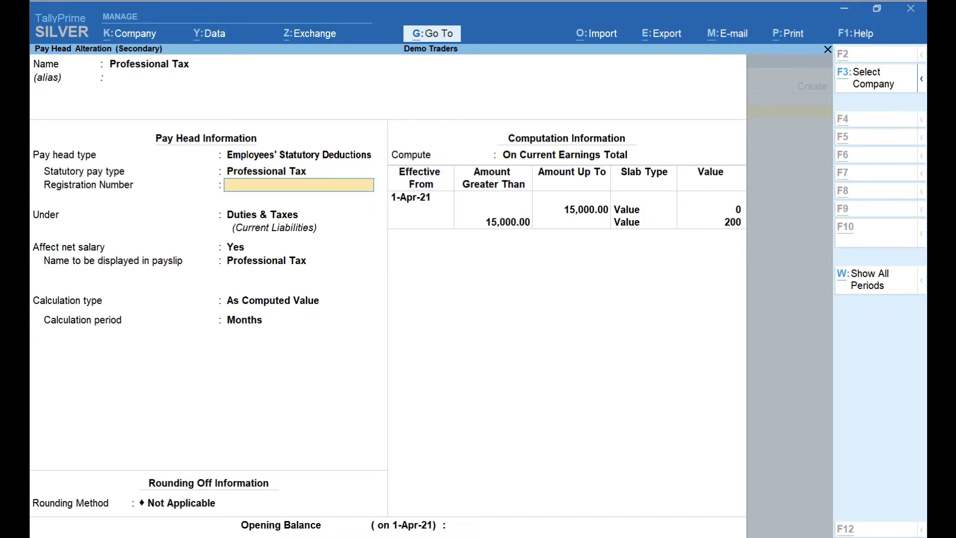
key("Return")
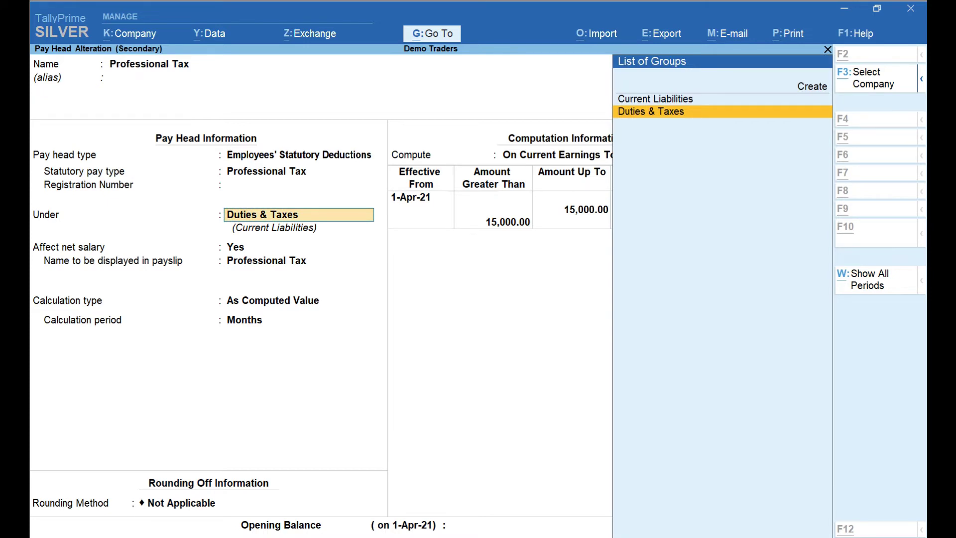
key("Return")
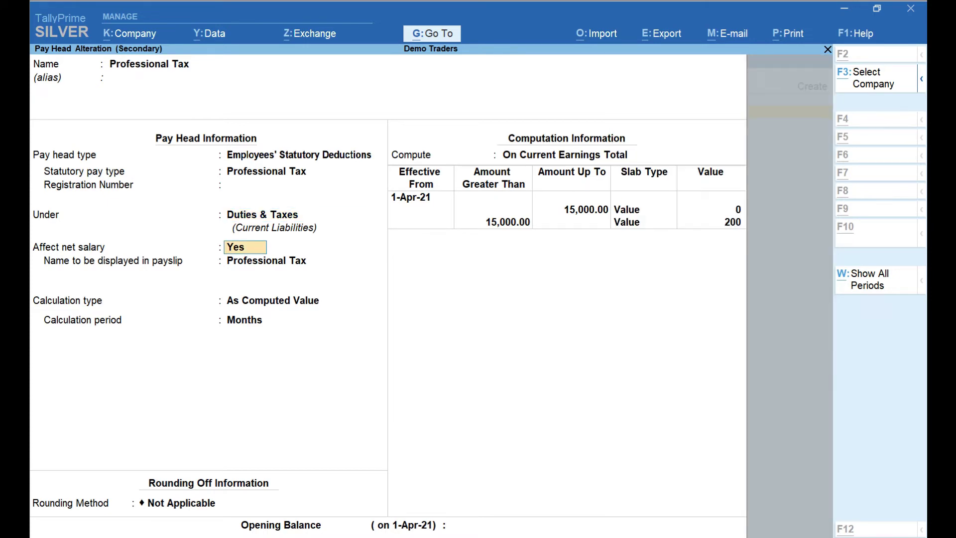
- Keep Professional Tax affecting net salary under its own payslip name, with Months period, Not Applicable rounding and On Current Earnings Total computation
key("Return")
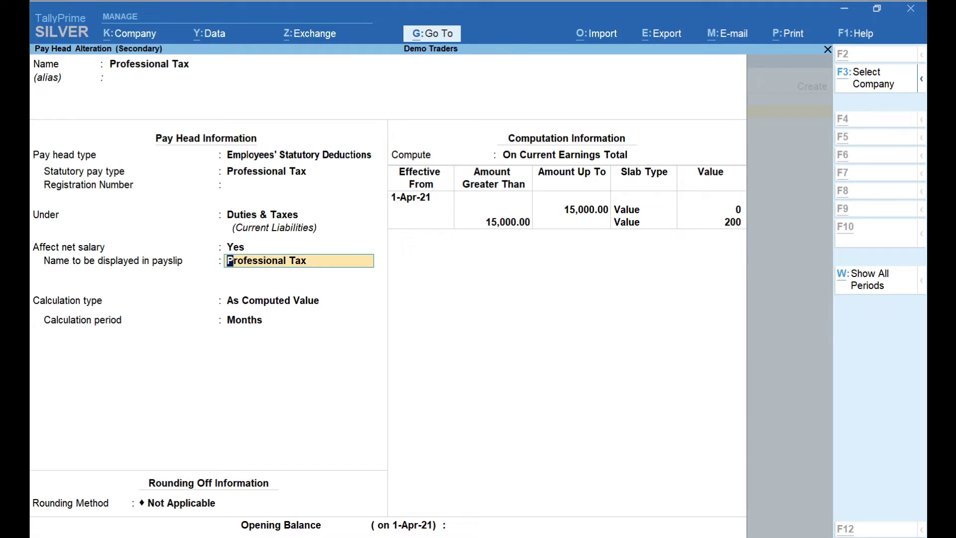
key("Return")
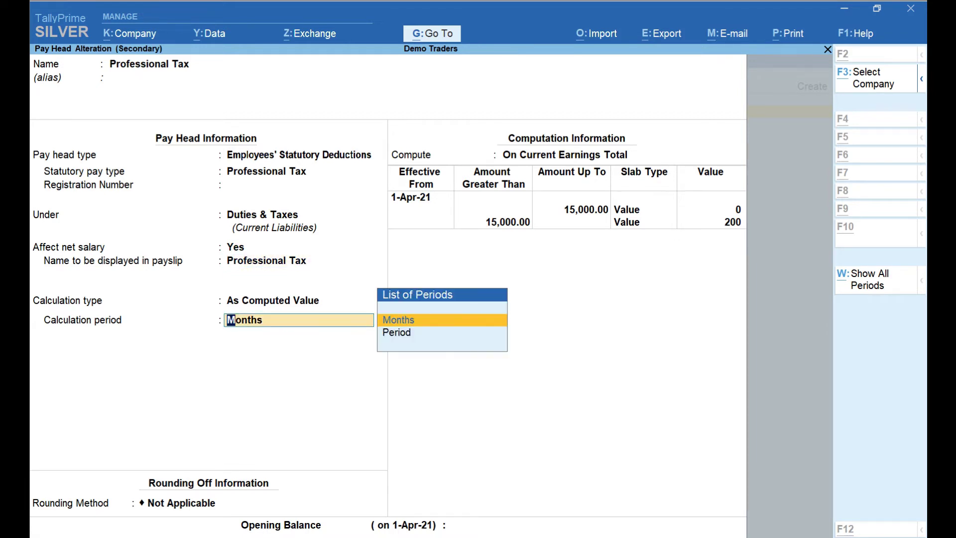
key("Return")
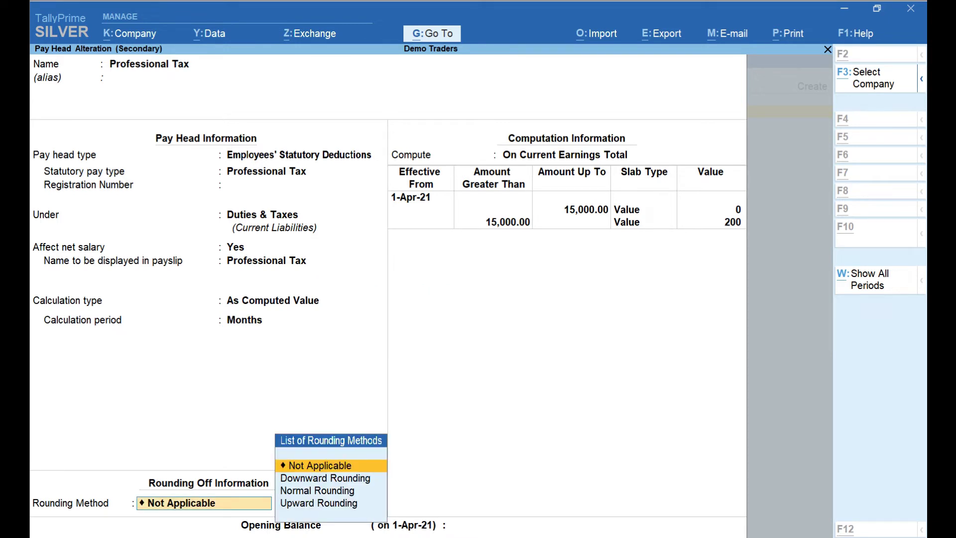
key("Return")
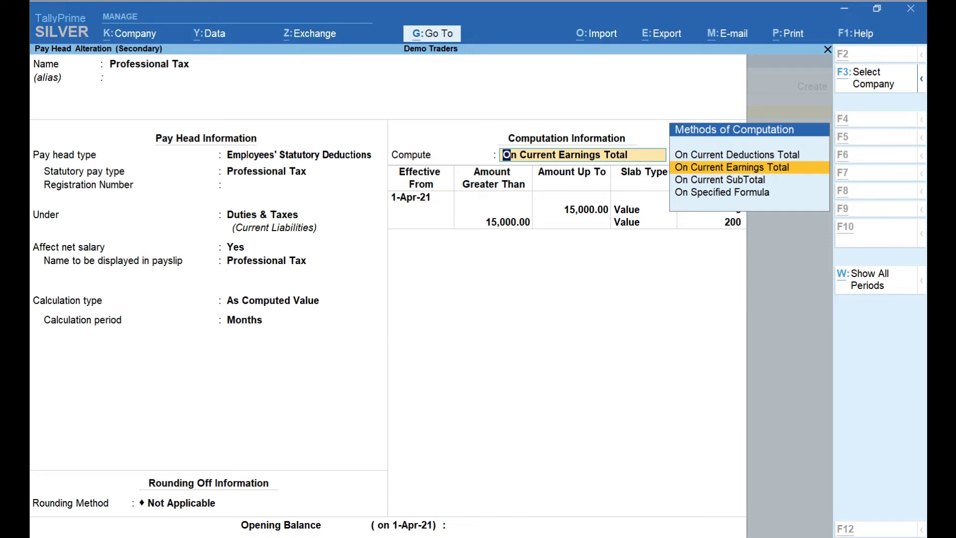
key("Return")
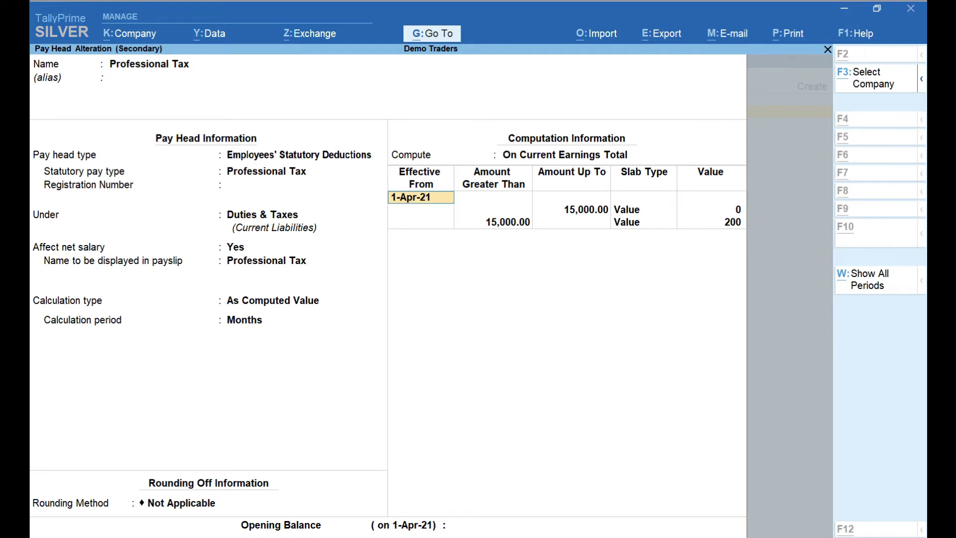
- Keep the Professional Tax slabs at 0 up to 15,000 and 200 above 15,000, and save the pay head
left_click(571, 209)
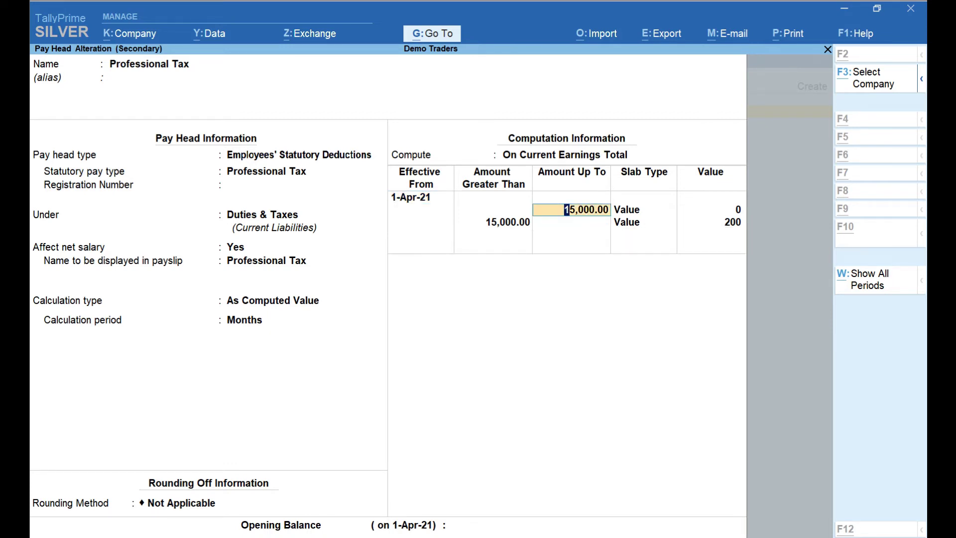
left_click(711, 210)
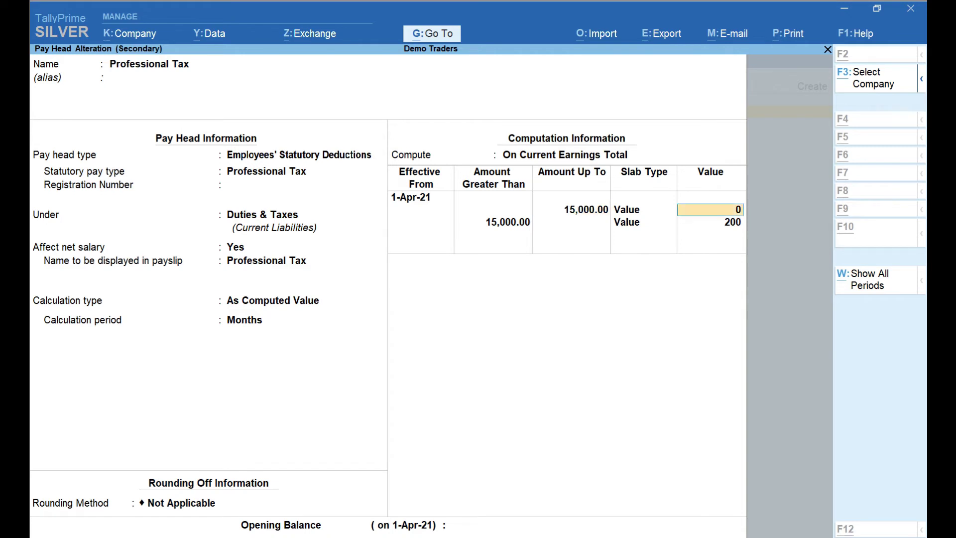
left_click(710, 223)
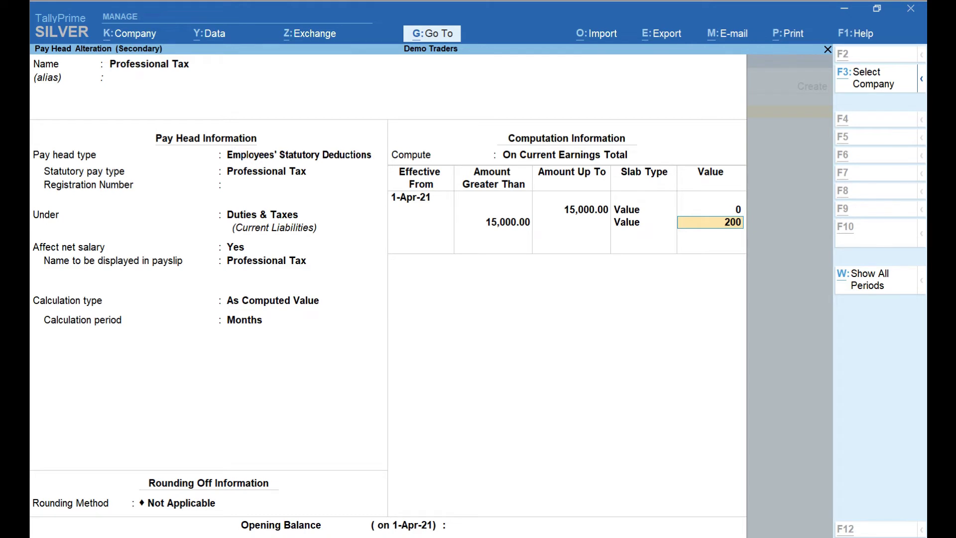
key("Return")
key("Return")
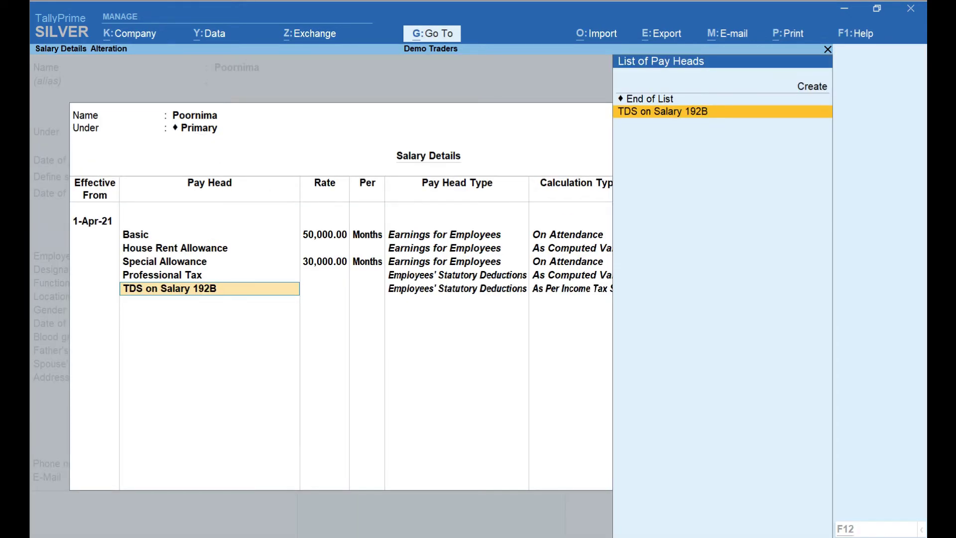
- Open the TDS on Salary 192B pay head and keep it as Employees' Statutory Deductions of type Income Tax under Duties & Taxes
key("ctrl+Return")
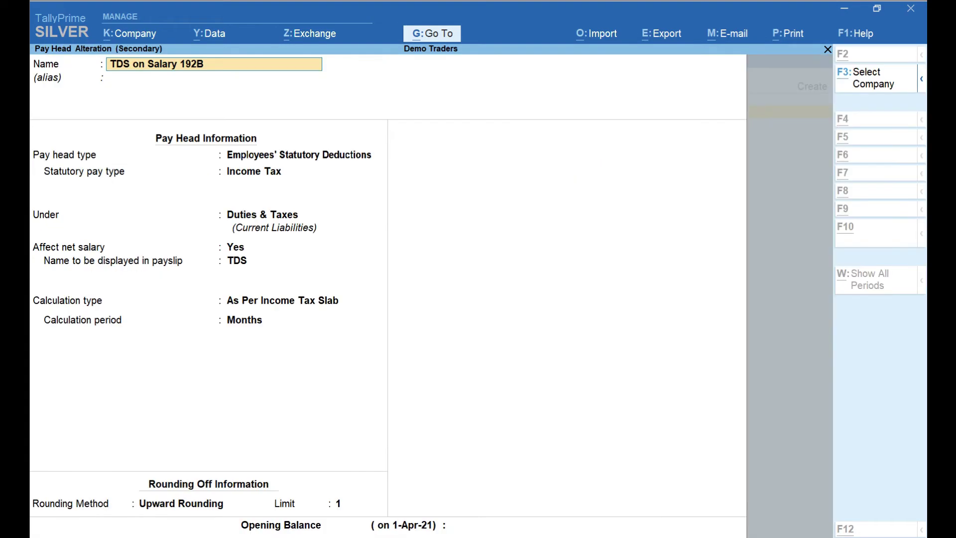
key("Return")
key("Return")
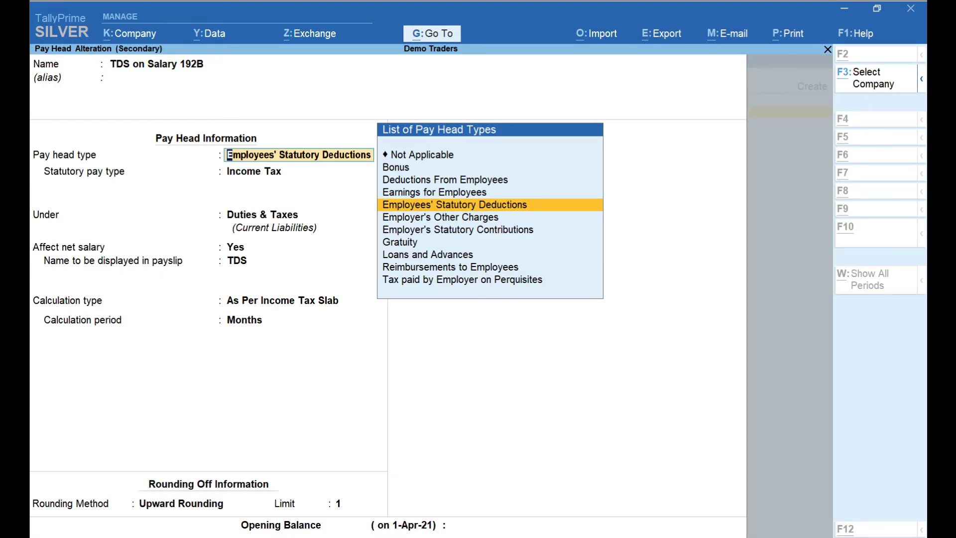
key("Return")
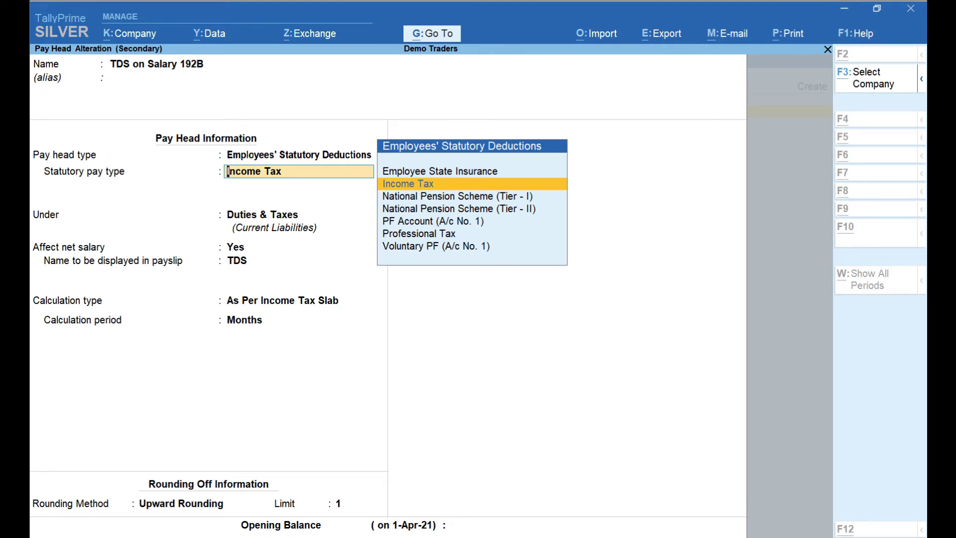
key("Return")
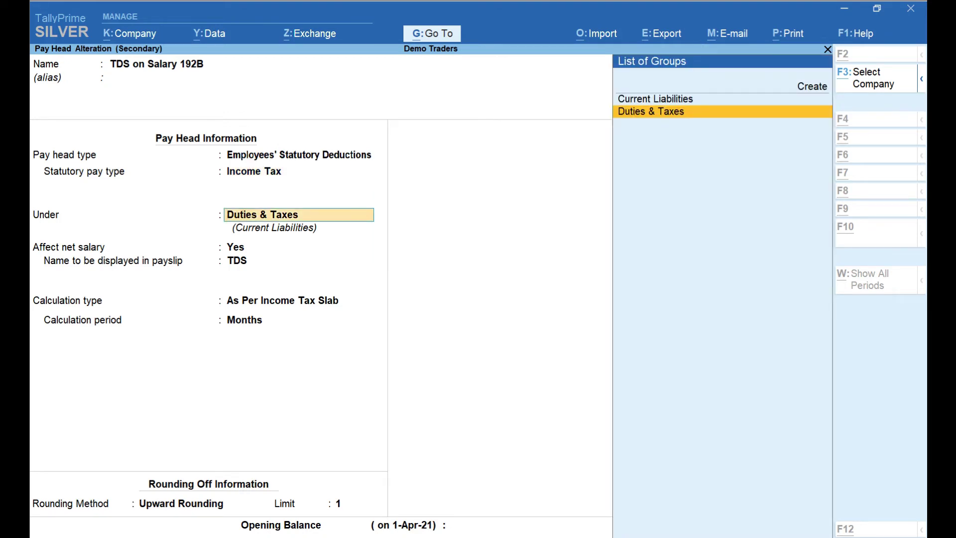
key("Return")
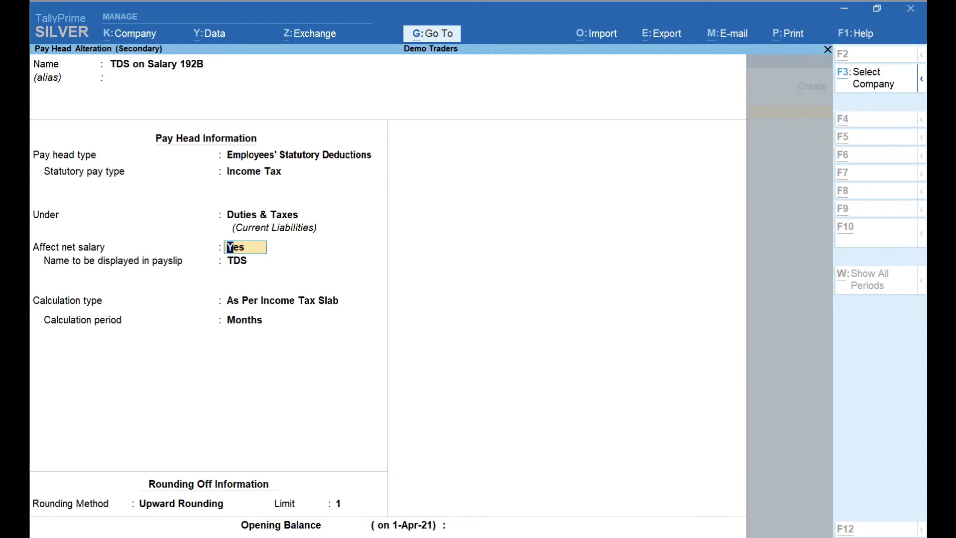
- Keep TDS on Salary 192B affecting net salary, shown as TDS with Months period, and save the pay head and the employee's salary details
key("Return")
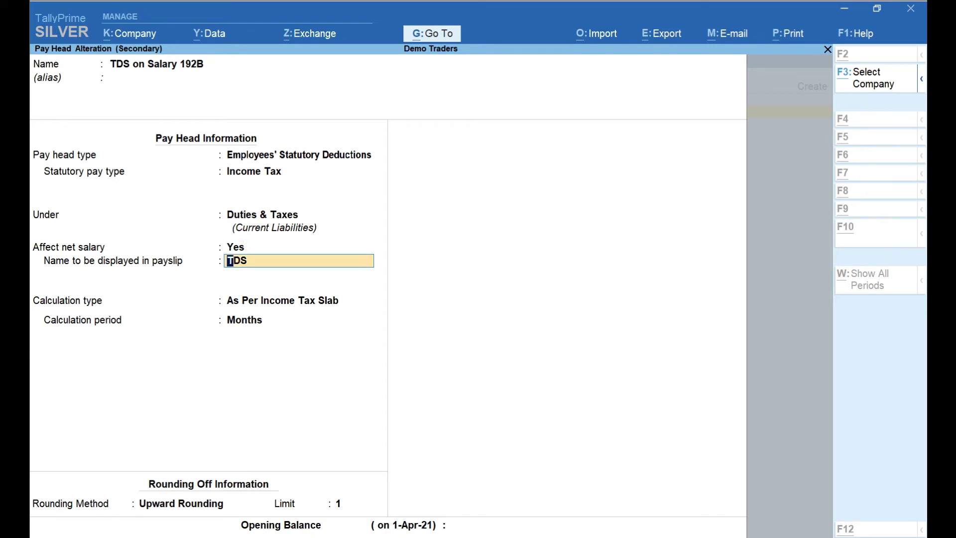
key("Return")
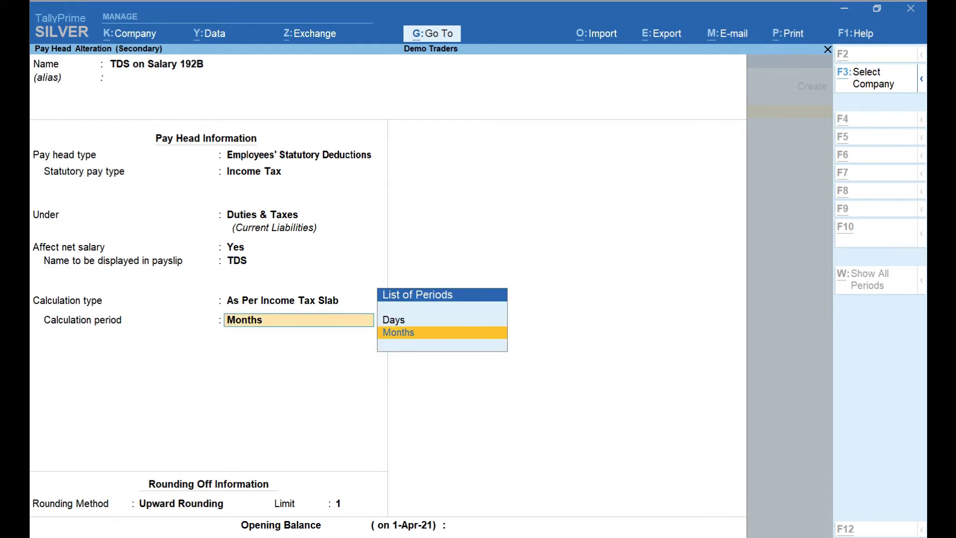
key("Return")
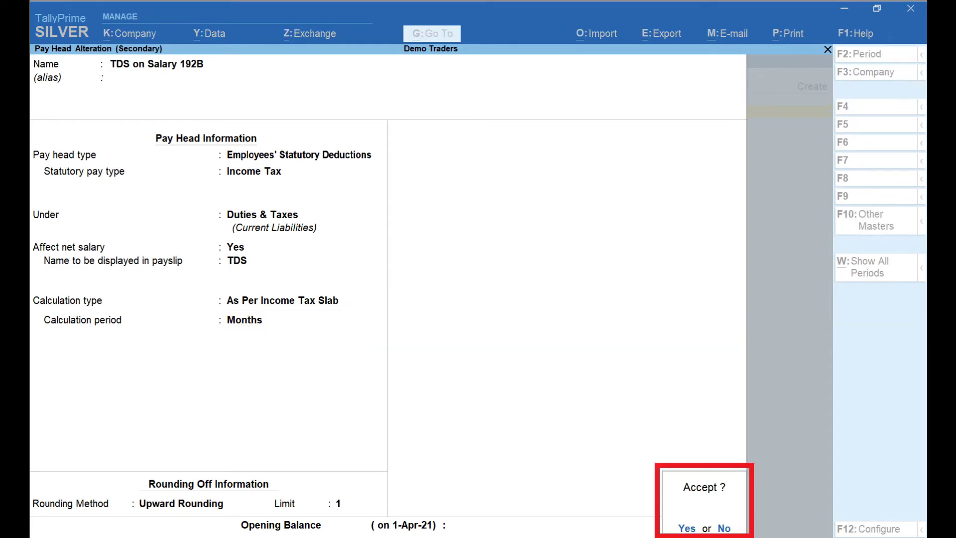
key("Return")
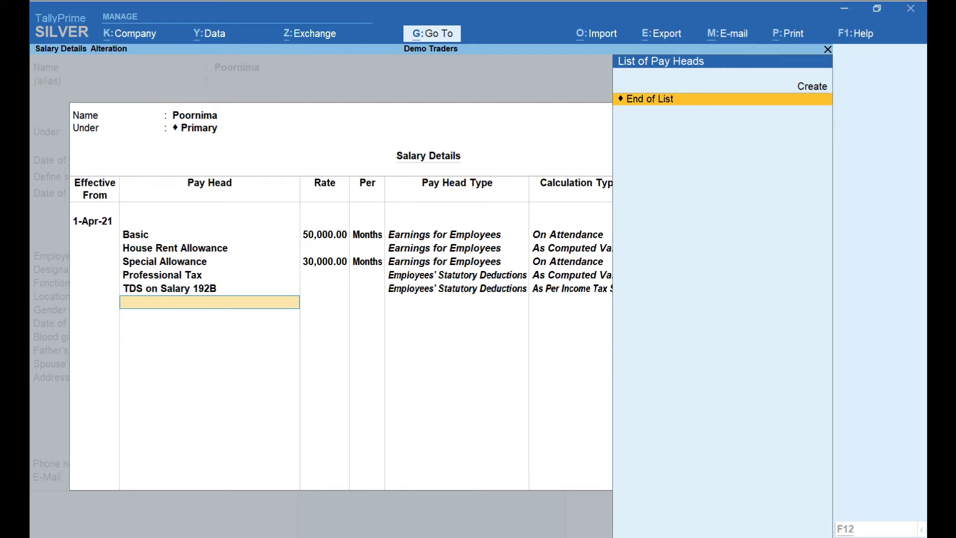
key("Return")
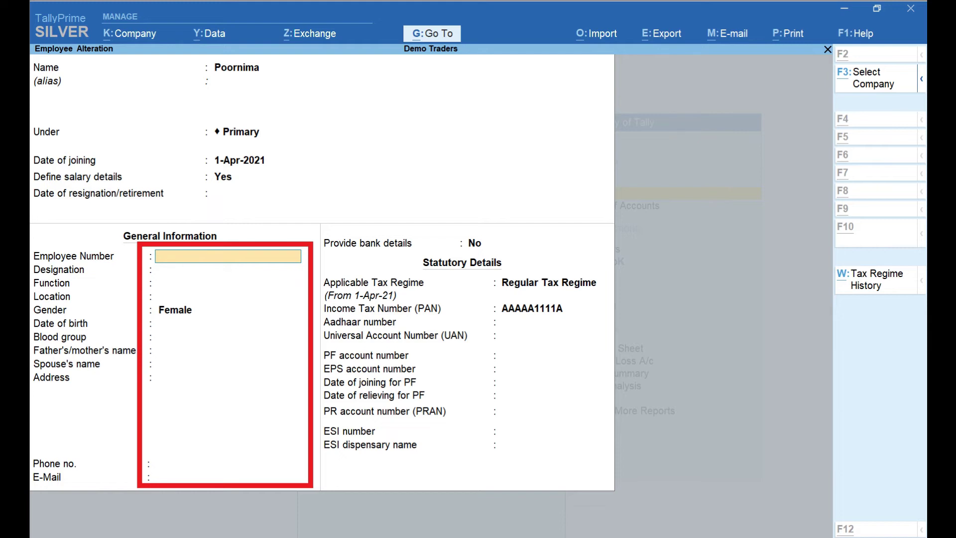
- Keep the employee's general information with gender Female and blood group Unknown, leaving the other fields blank
key("Return")
key("Return")
key("Return")
key("Return")
key("Return")
key("Return")
key("Return")
key("Return")
key("Return")
key("Return")
key("Return")
key("Return")
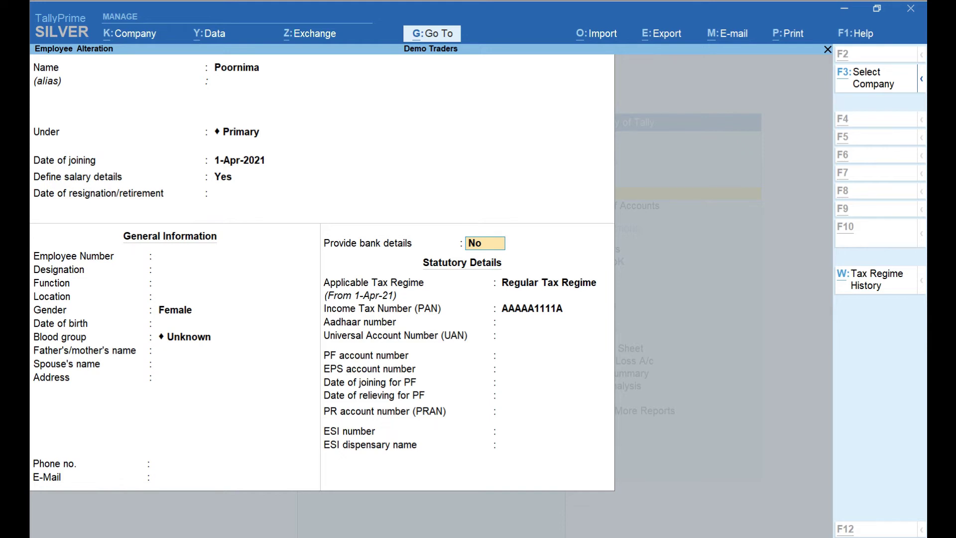
- Keep bank details at No, the Regular Tax Regime and the existing PAN, leave the remaining statutory fields blank, and save the employee
key("Return")
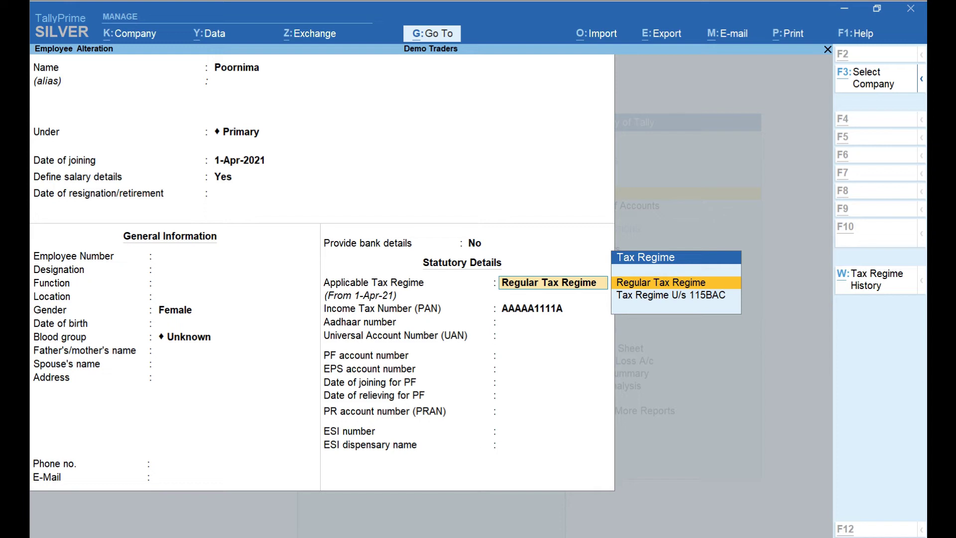
key("Return")
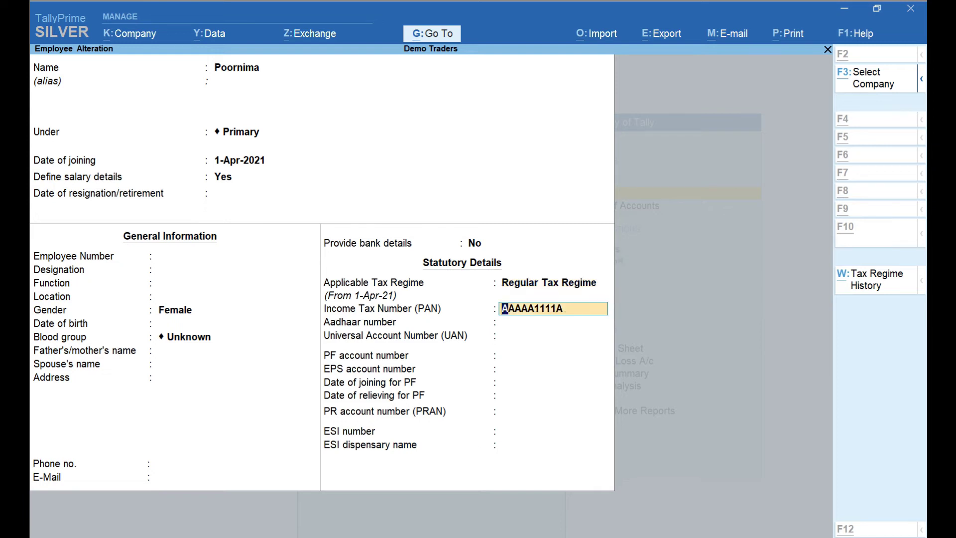
key("Return")
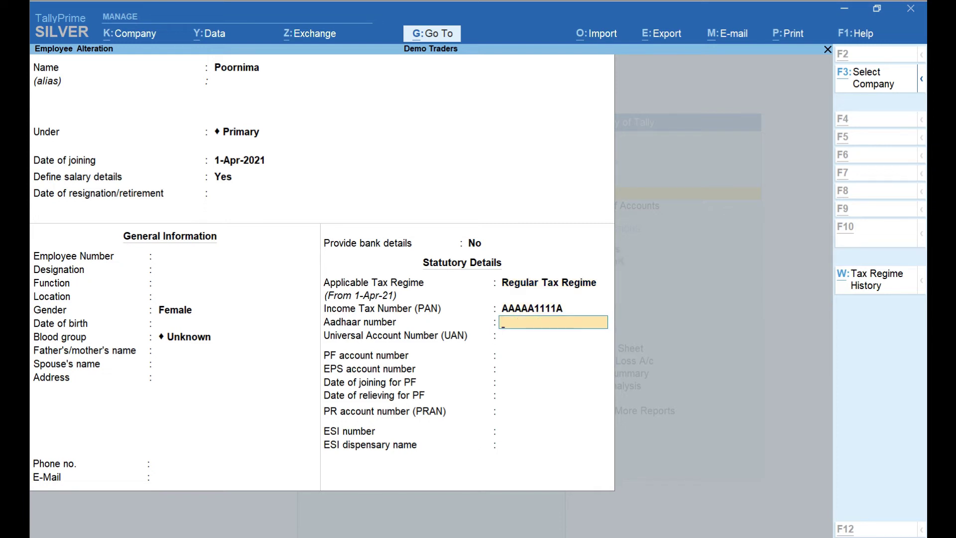
key("Return")
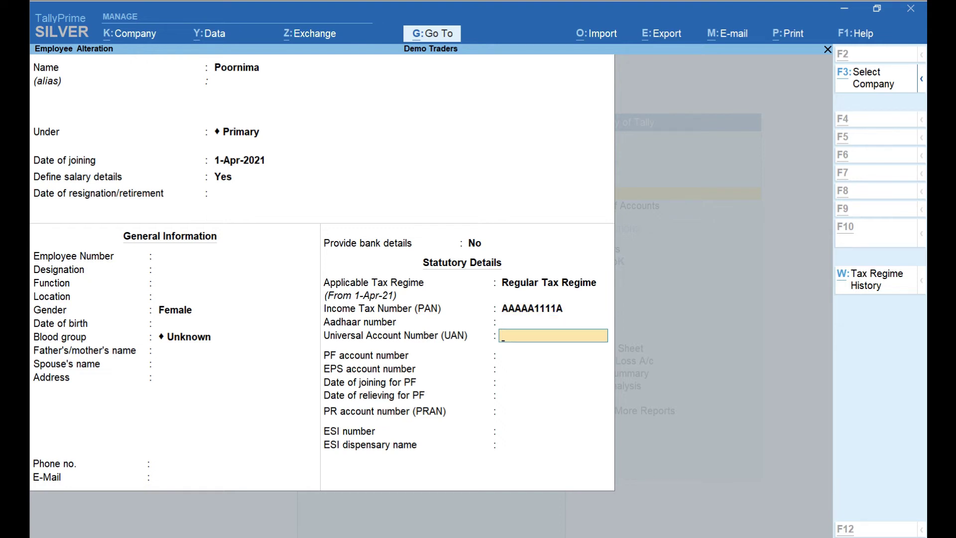
key("Return")
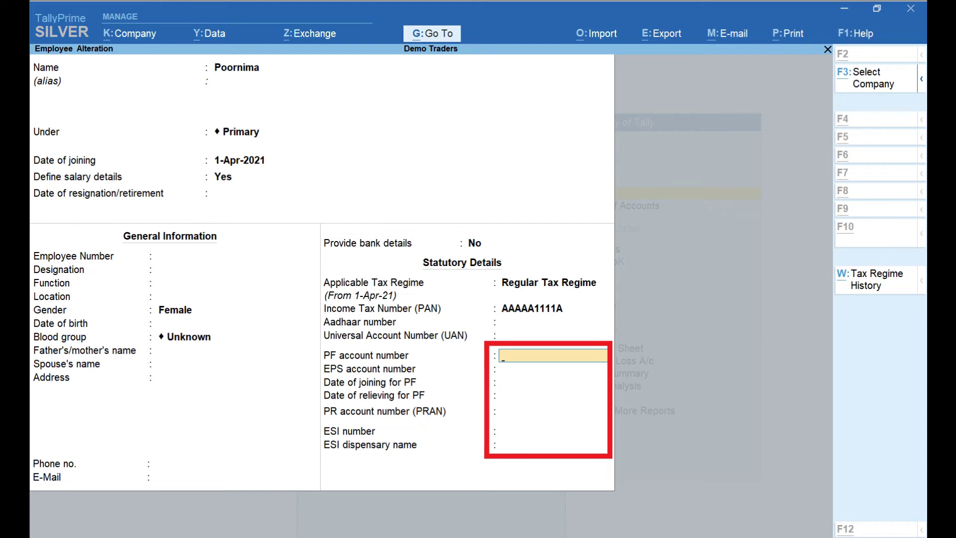
key("ctrl+a")
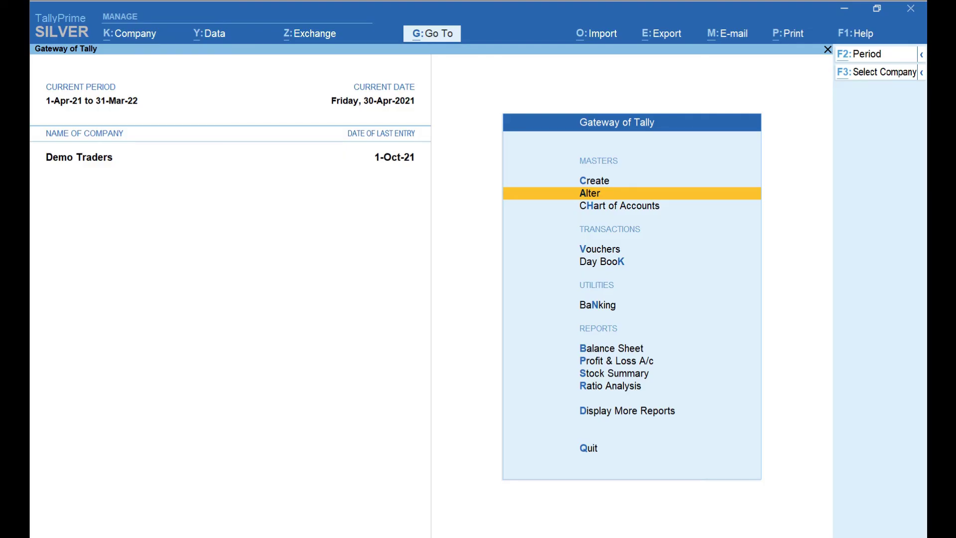
- Open the House Rent Allowance exemption in Income Tax Declarations for the employee
key("Return")
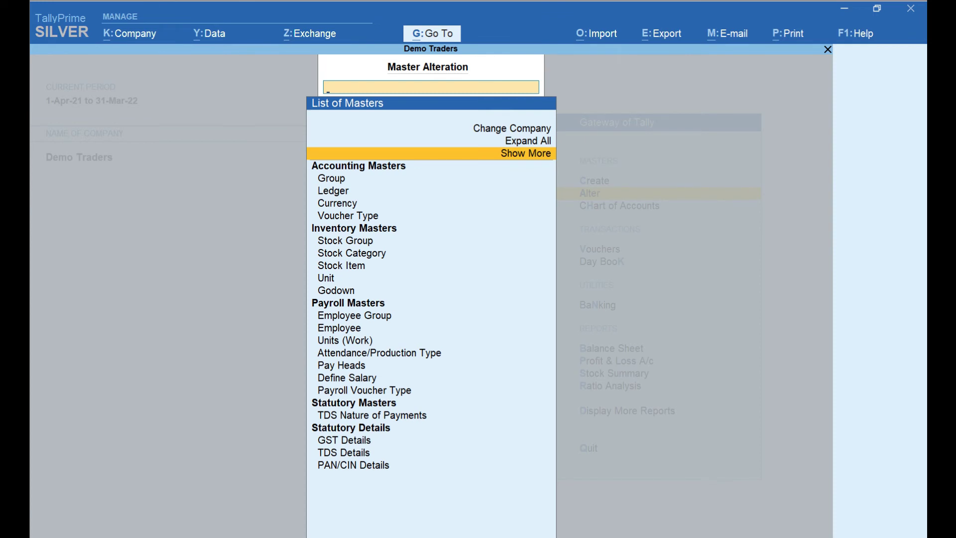
key("Return")
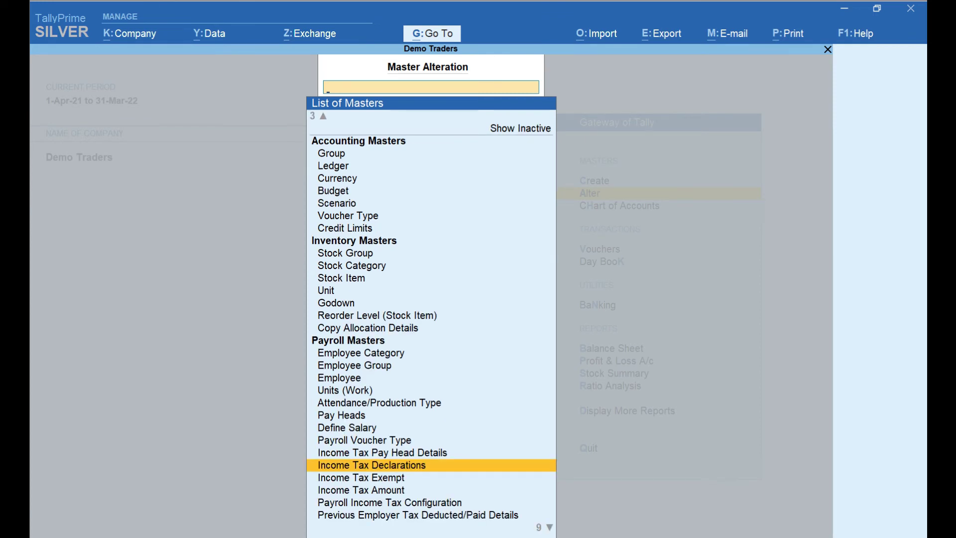
key("Return")
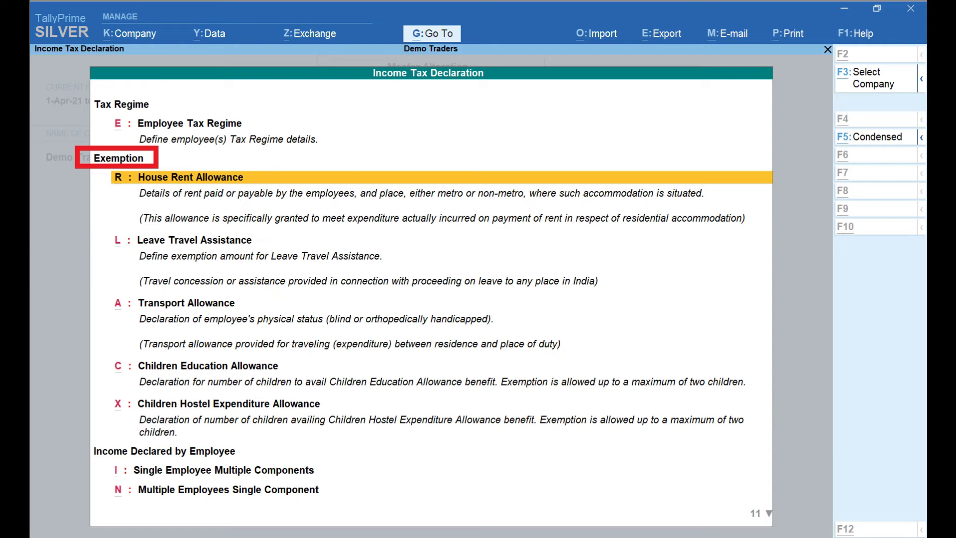
key("Return")
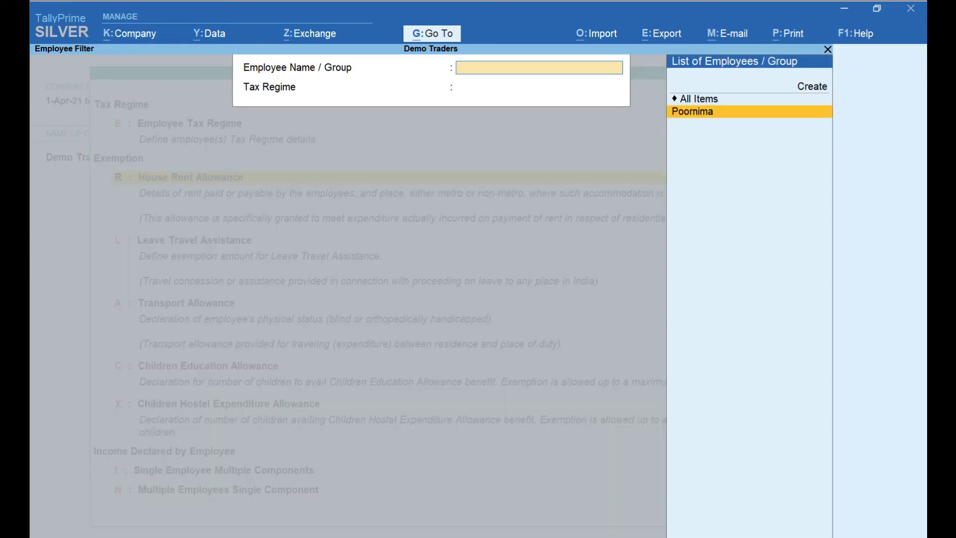
key("Return")
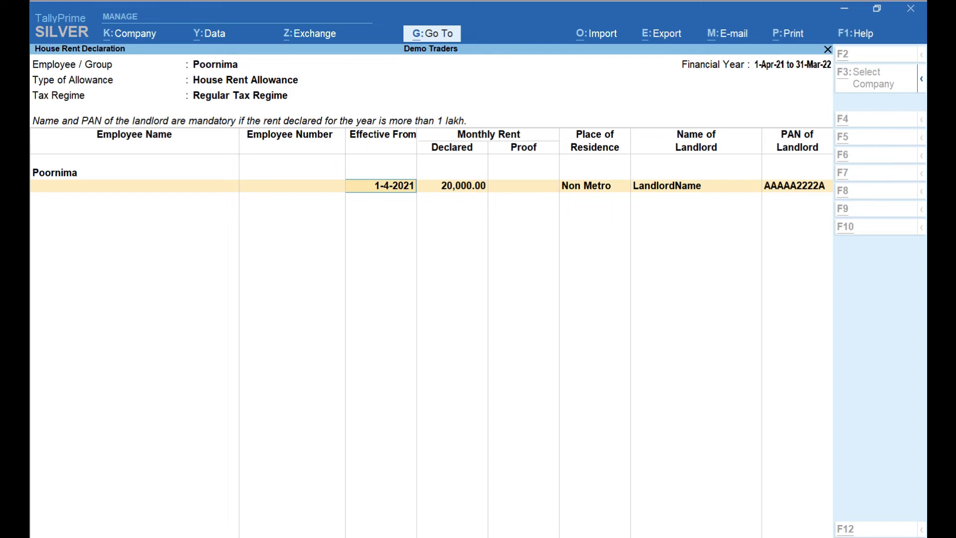
- Keep the declared monthly rent at 20,000, residence Non Metro and the existing landlord name and PAN, leave proof blank, and save the declaration
left_click(463, 185)
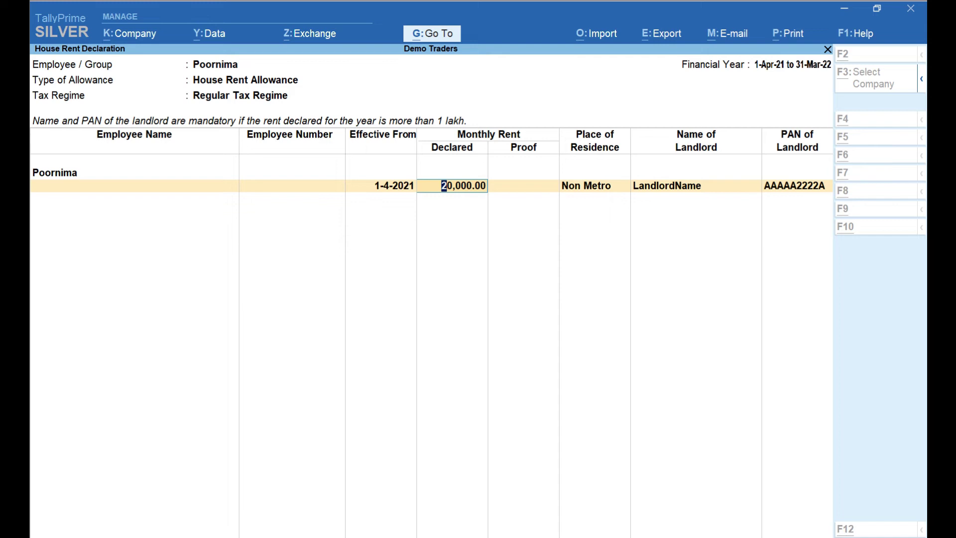
left_click(523, 186)
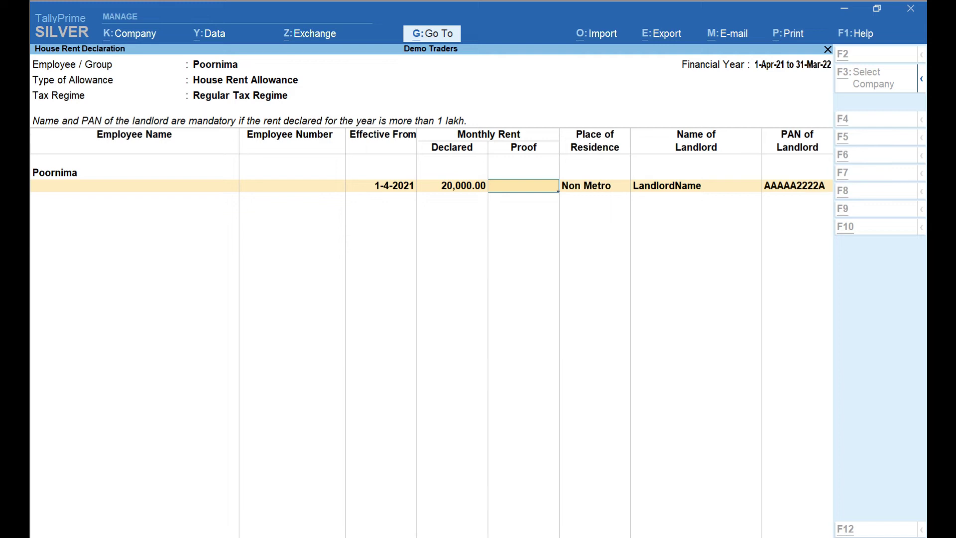
left_click(595, 186)
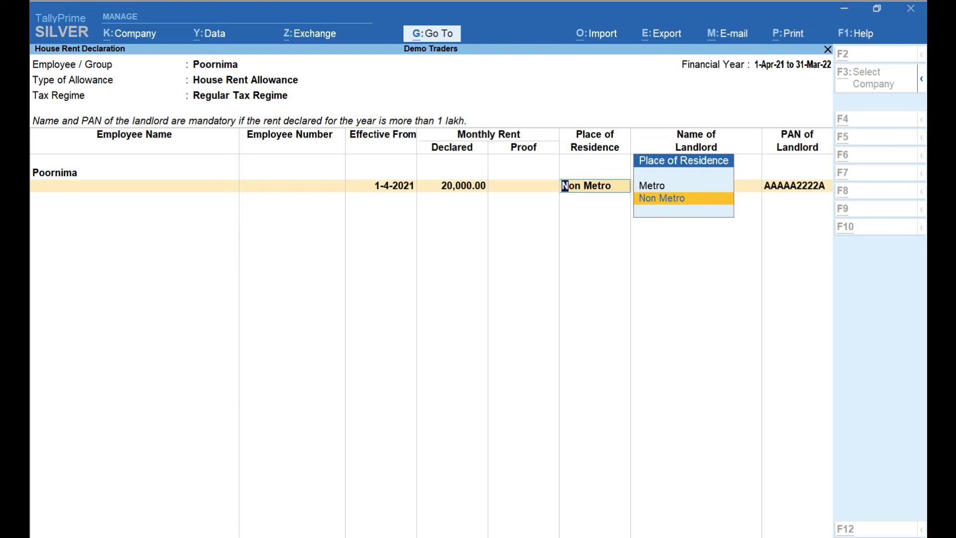
key("Return")
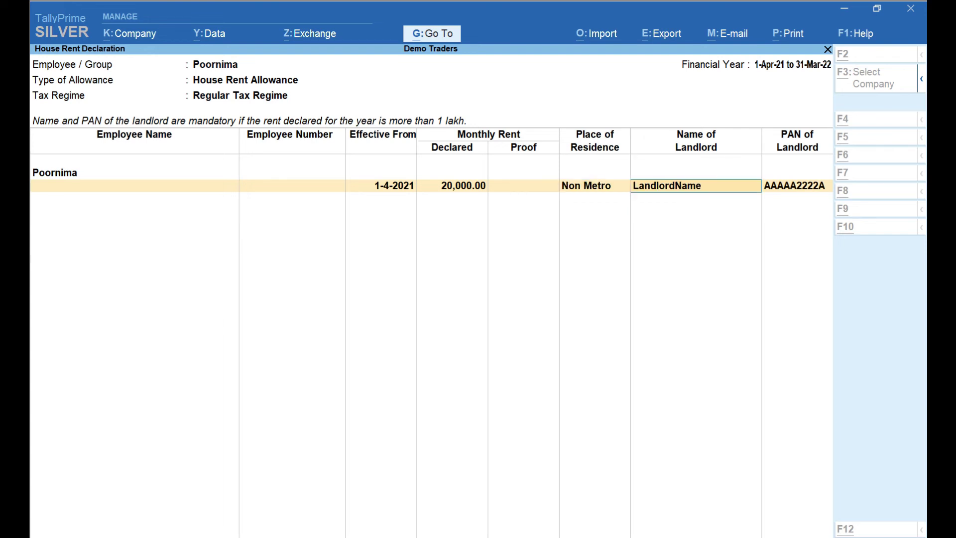
key("Return")
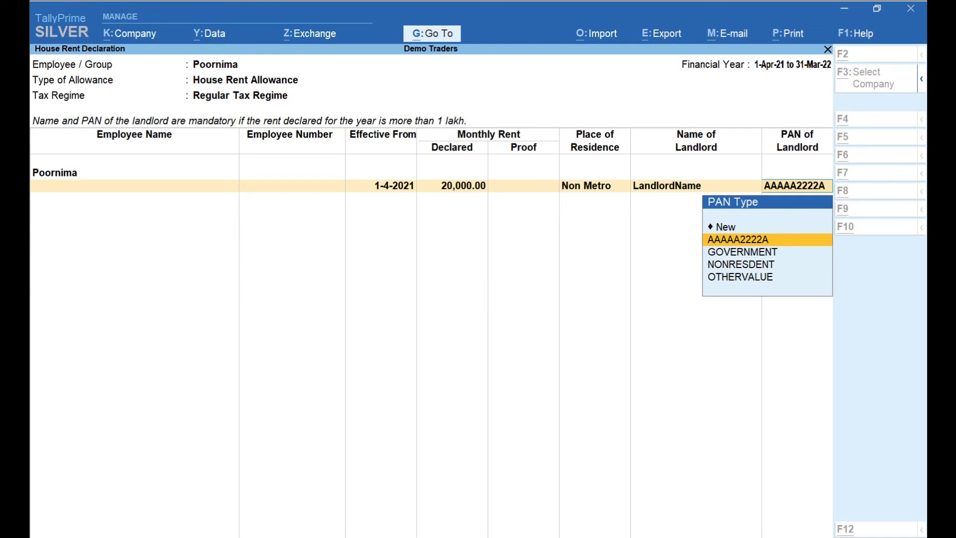
key("Return")
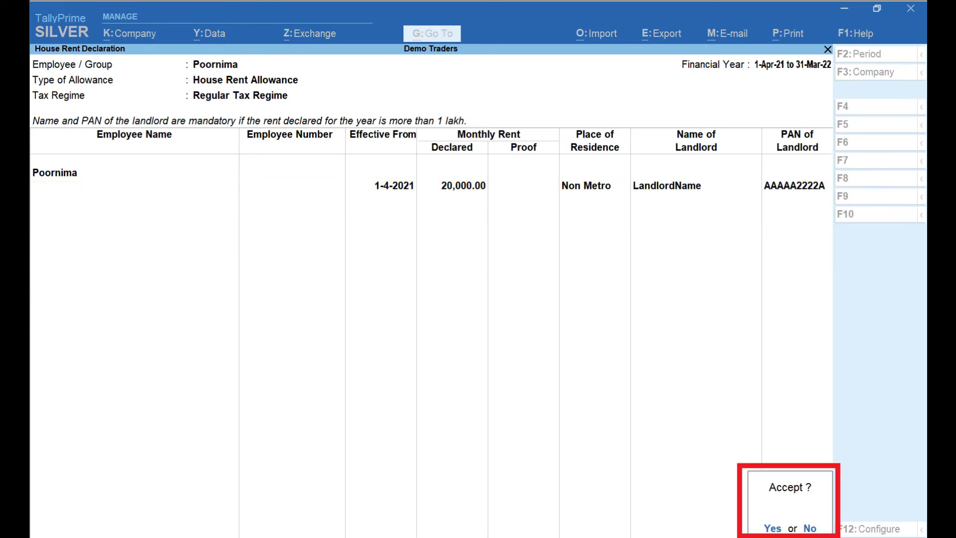
key("Return")
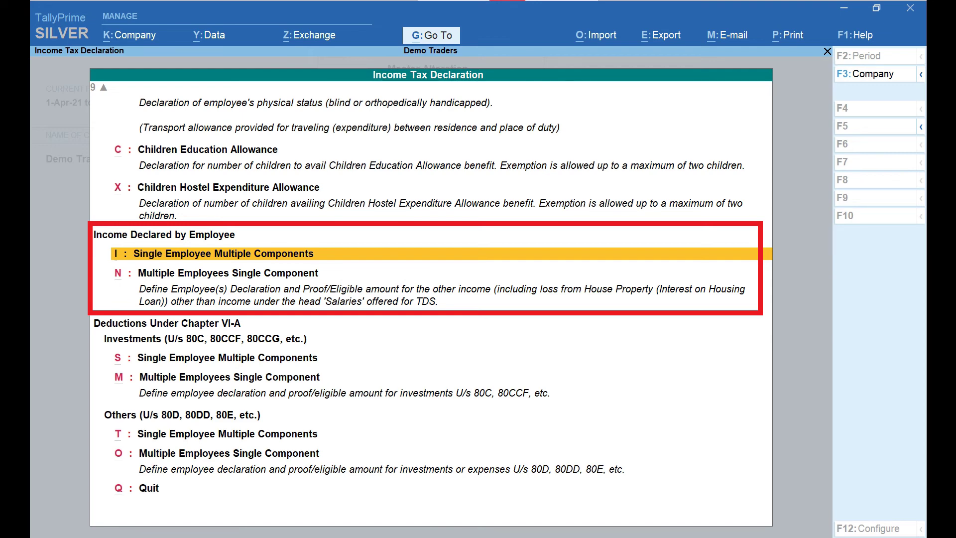
- Open the Chapter VI-A investments declaration (U/s 80C, 80CCF, 80CCG) with multiple components for the single employee
key("Down")
key("Down")
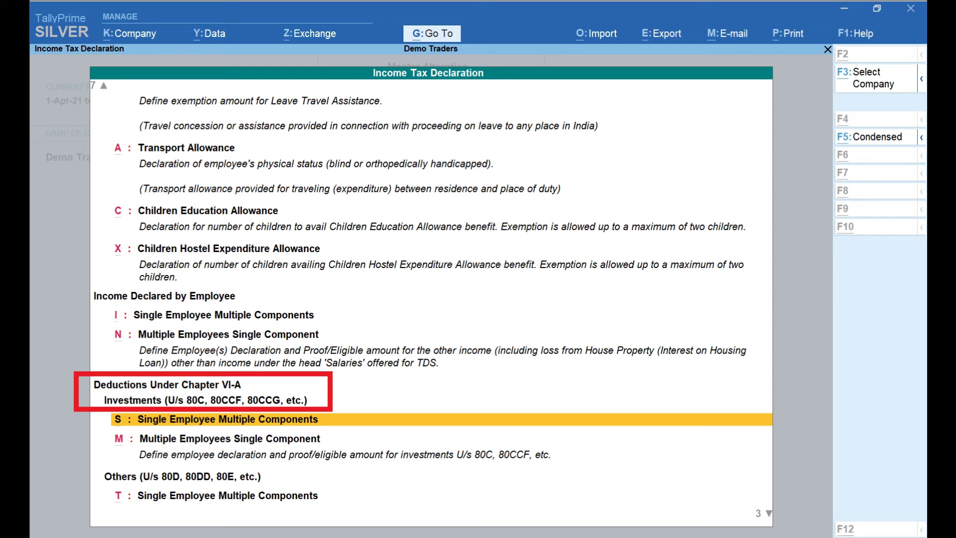
key("Return")
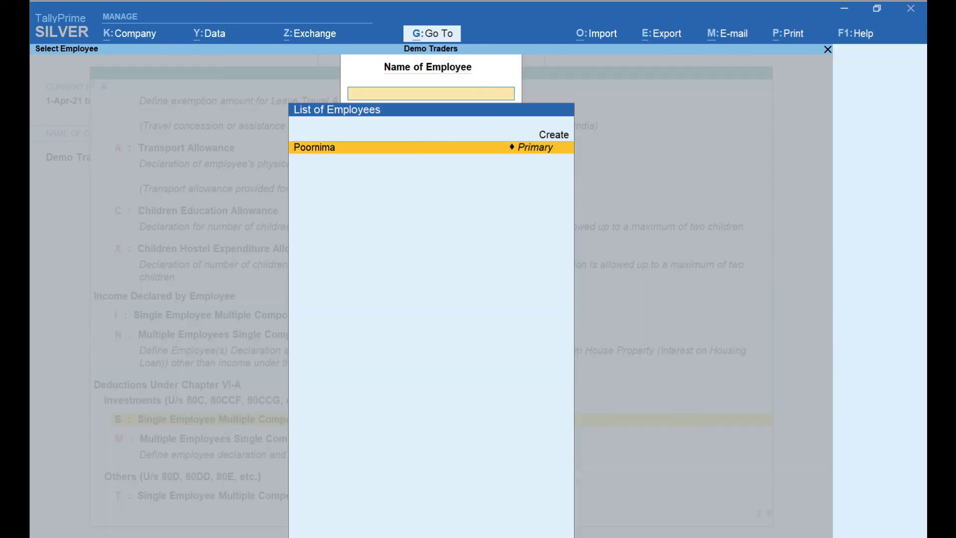
key("Return")
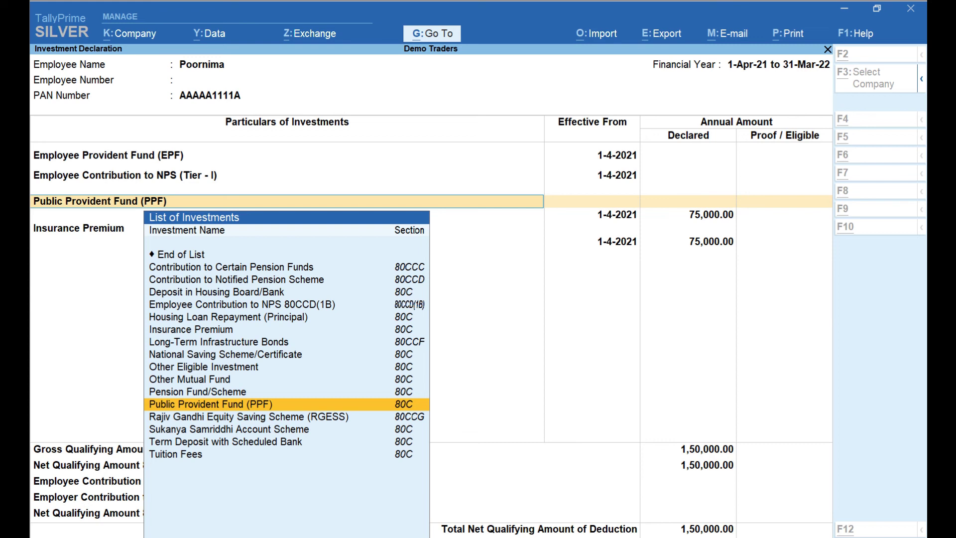
- Keep the Public Provident Fund (PPF) investment effective from 1-4-2021 with 75,000 declared and its proof amount blank
key("Return")
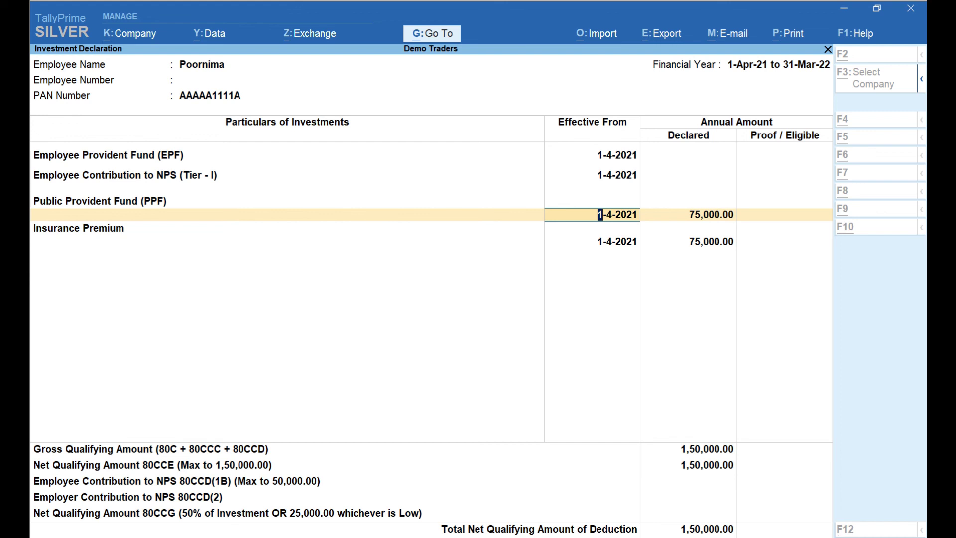
key("Return")
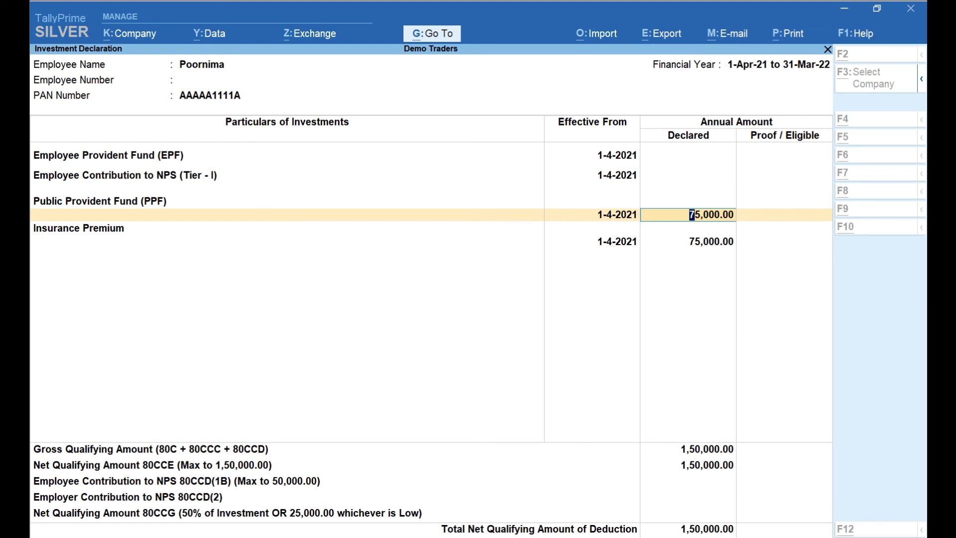
key("Return")
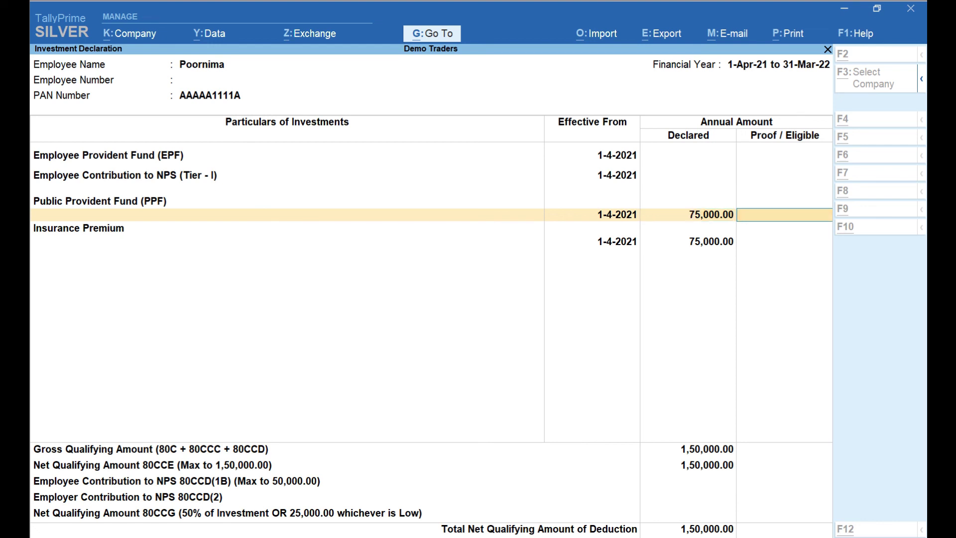
key("Return")
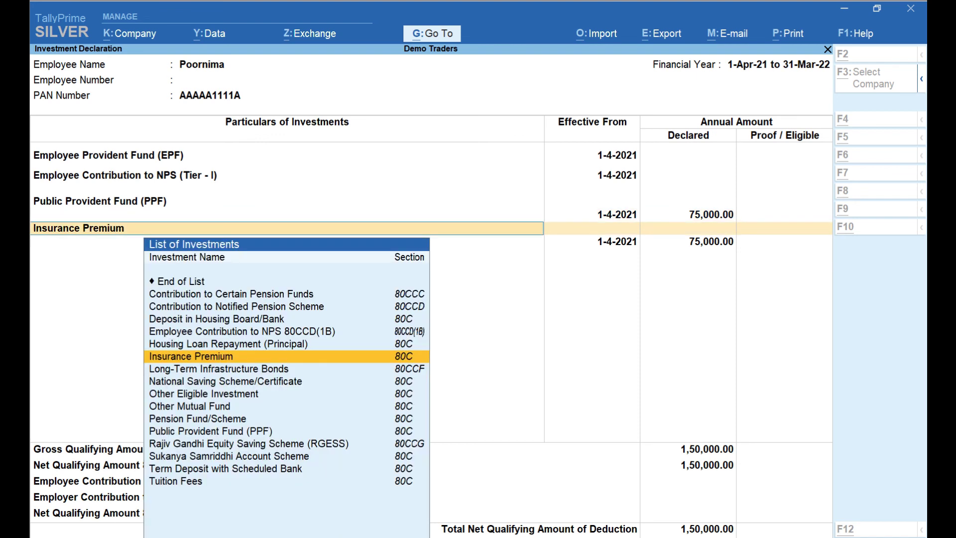
- Keep the Insurance Premium investment effective from 1-4-2021 with 75,000 declared and proof blank, and save the investment declaration
key("Return")
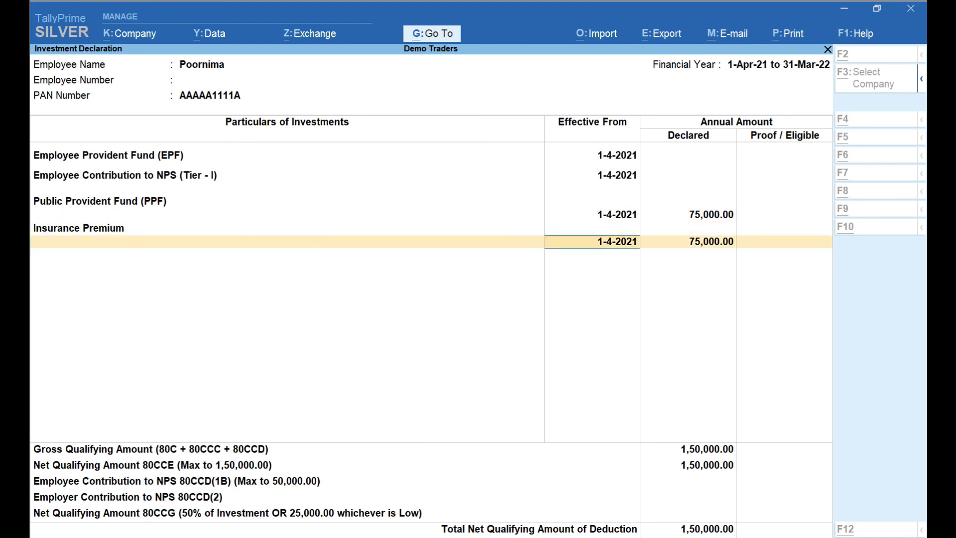
key("Return")
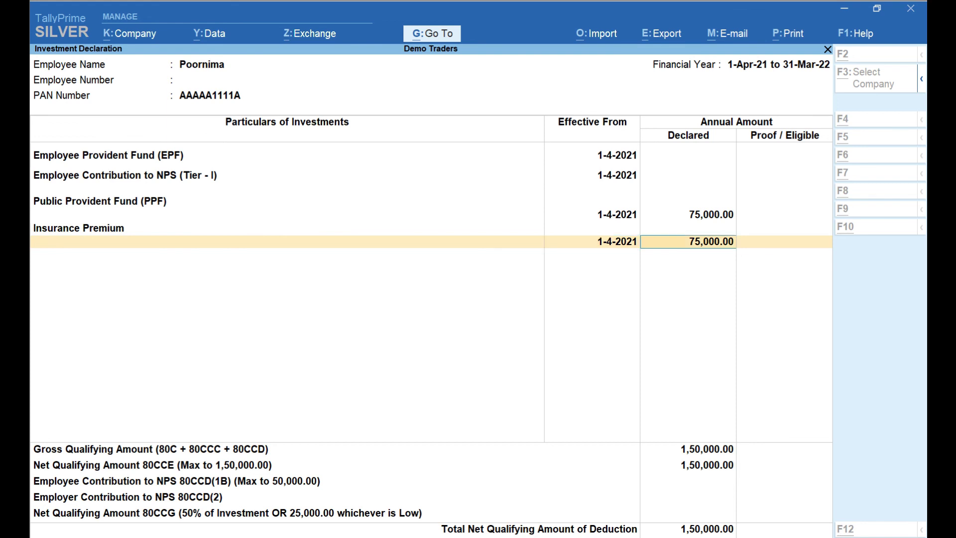
key("Return")
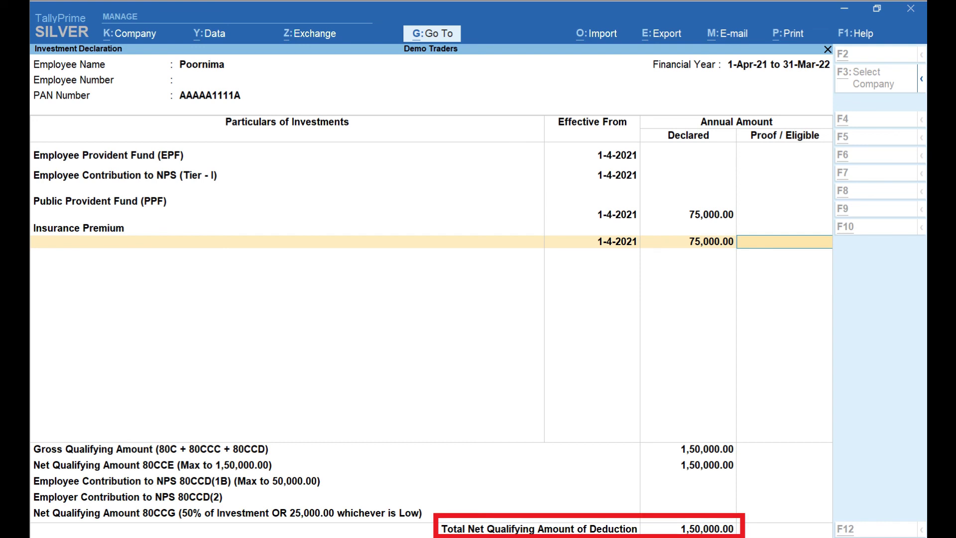
key("Return")
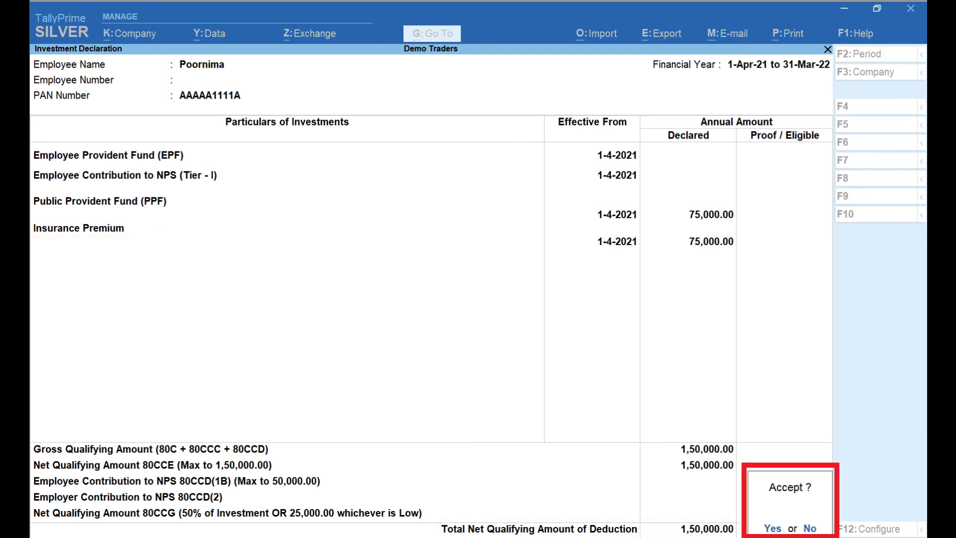
key("Return")
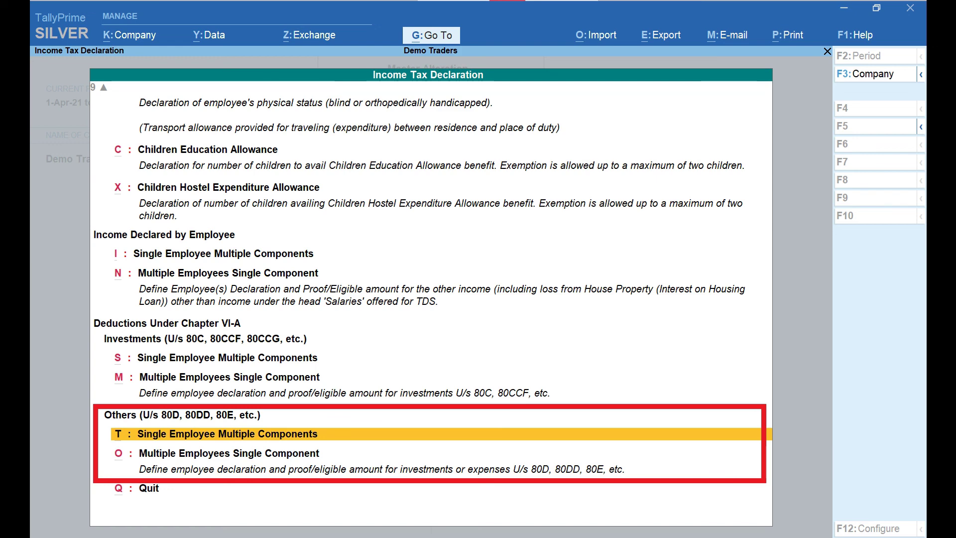
- Quit the Income Tax Declaration options
key("Down")
key("Down")
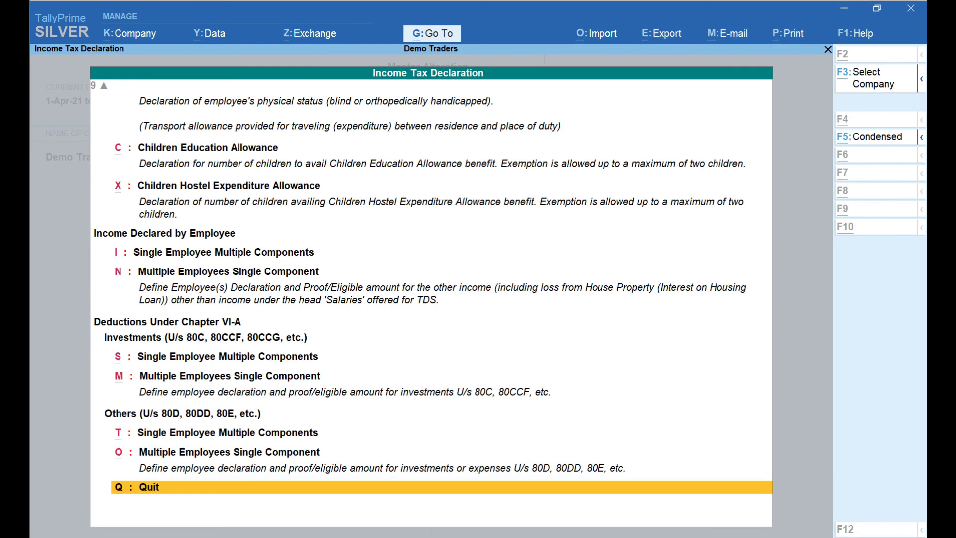